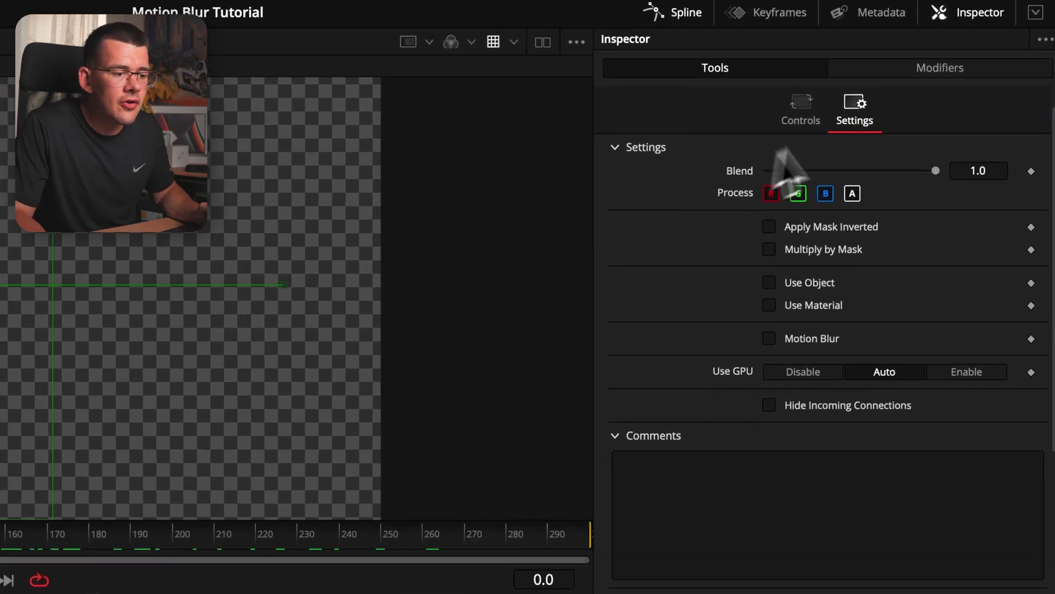
- Enable Motion Blur in Transform1's Settings, keeping Quality 2 and Shutter Angle 180
{"action": "left_click", "coordinate": [820, 128]}
{"action": "left_click", "coordinate": [850, 127]}
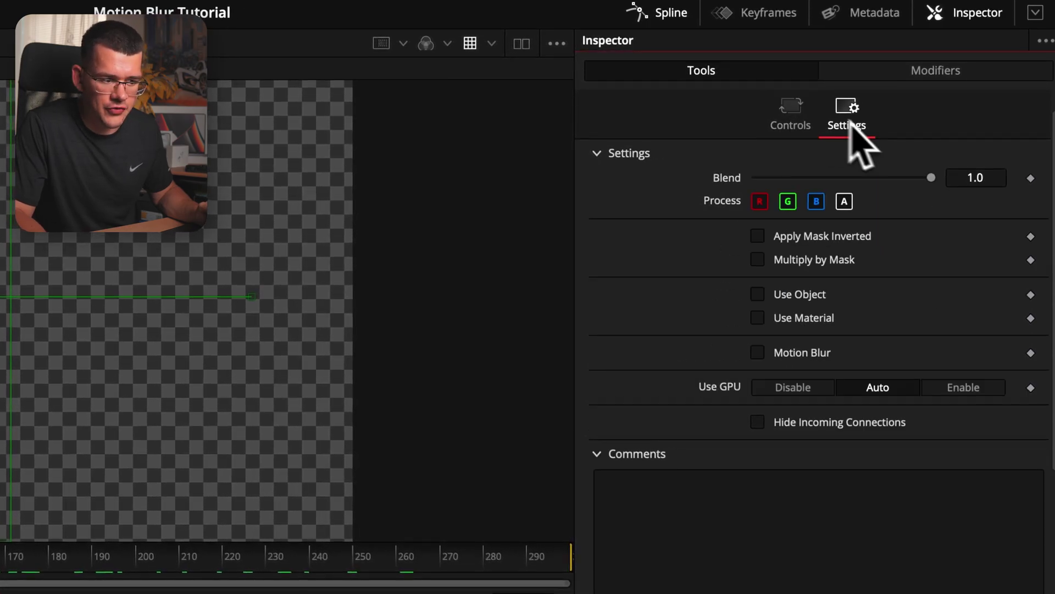
{"action": "left_click", "coordinate": [759, 355]}
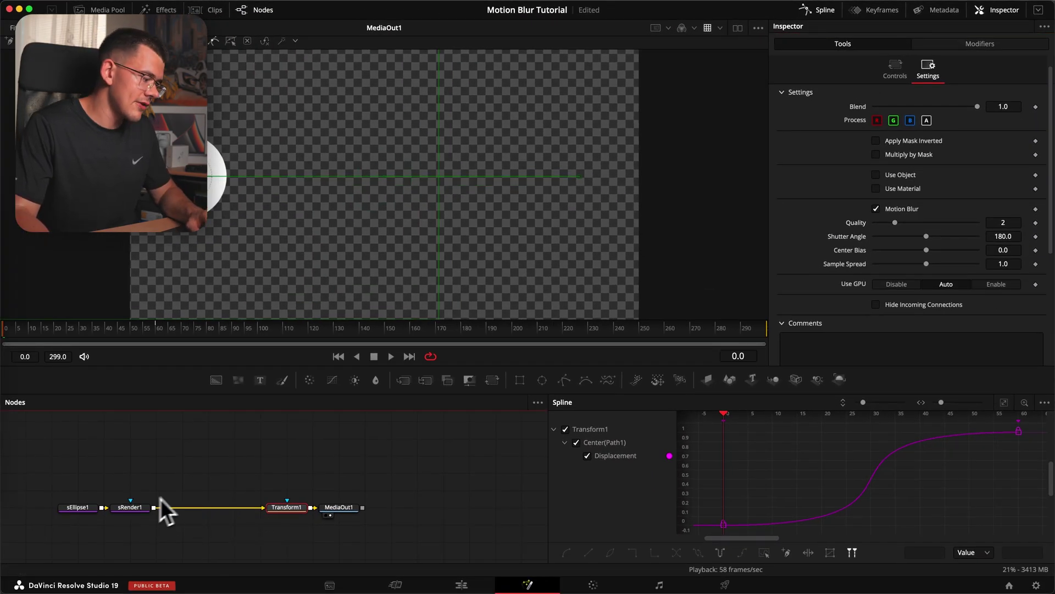
- Drop a new Transform2 node onto the sRender1–Transform1 link and place it right after sRender1
{"action": "left_click", "coordinate": [146, 506]}
{"action": "left_click_drag", "start_coordinate": [492, 380], "coordinate": [216, 513]}
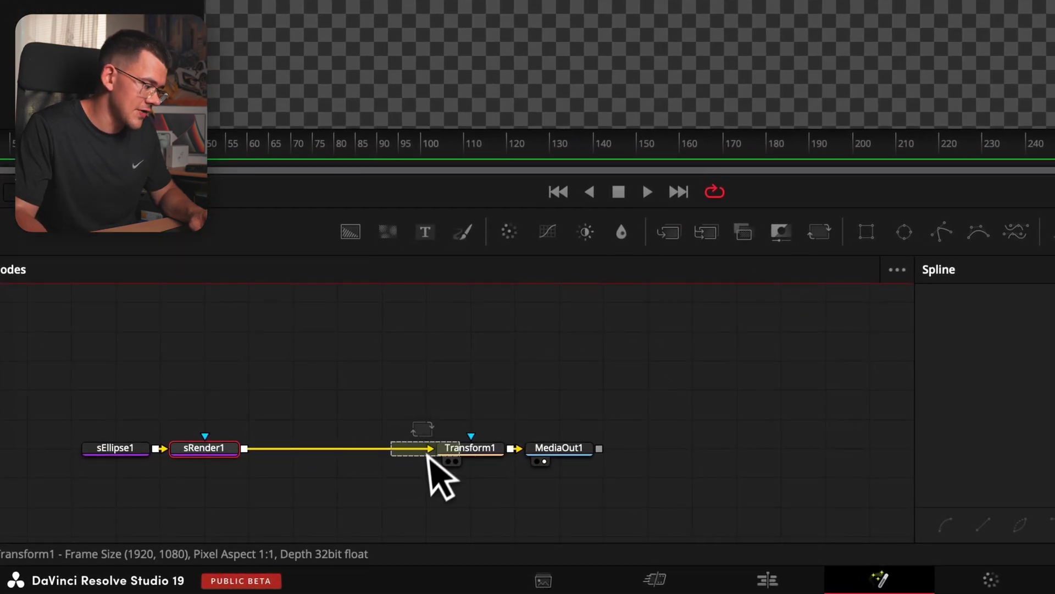
{"action": "left_click_drag", "start_coordinate": [351, 455], "coordinate": [358, 462]}
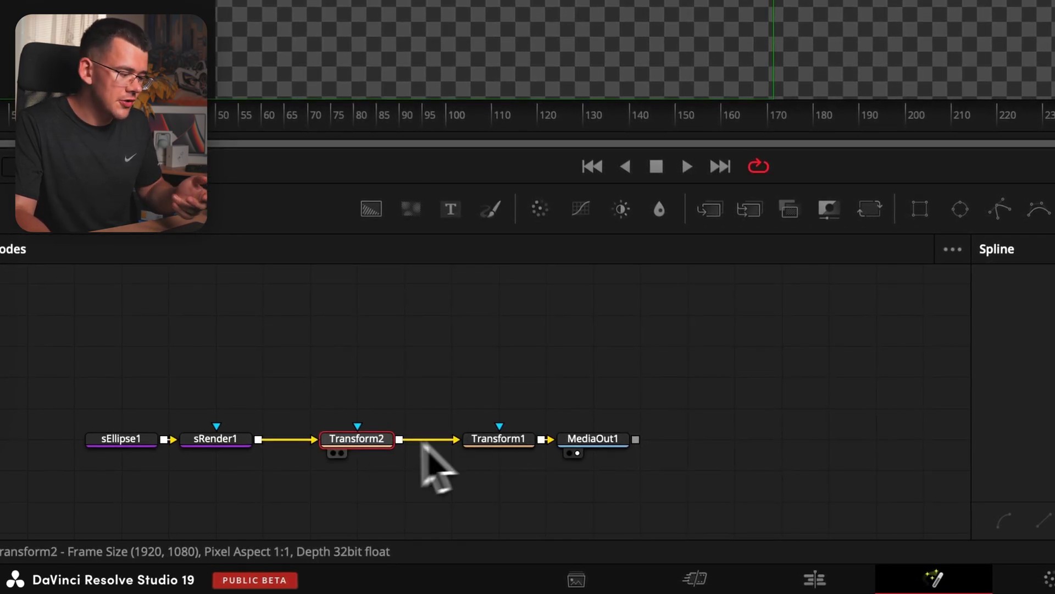
{"action": "left_click_drag", "start_coordinate": [381, 440], "coordinate": [318, 441]}
- Add a Merge1 node after Transform2 and shift Transform1 and MediaOut1 to the right
{"action": "key", "text": "shift+space"}
{"action": "type", "text": "merg"}
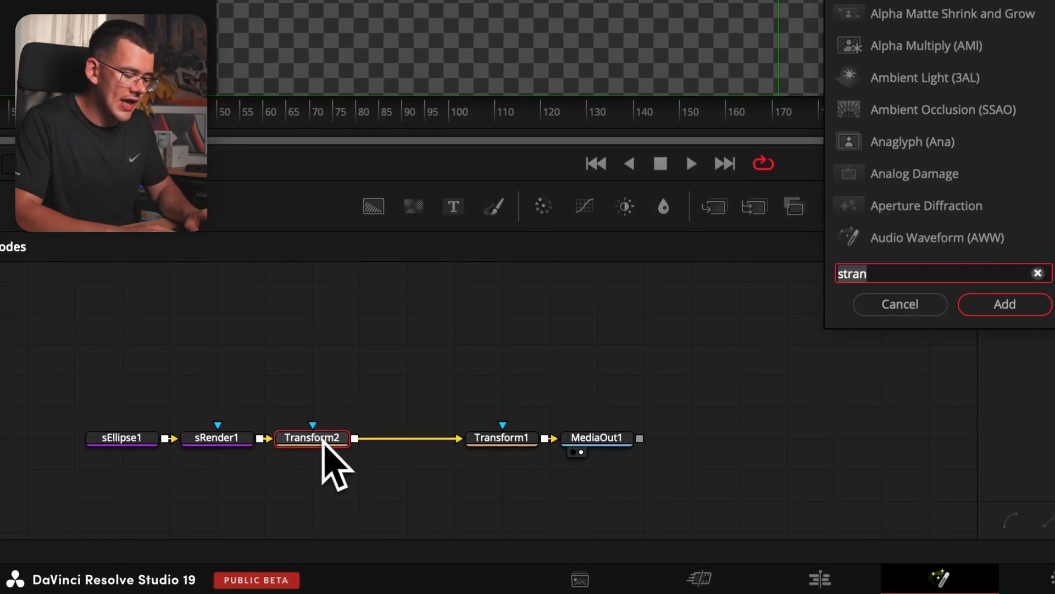
{"action": "key", "text": "Return"}
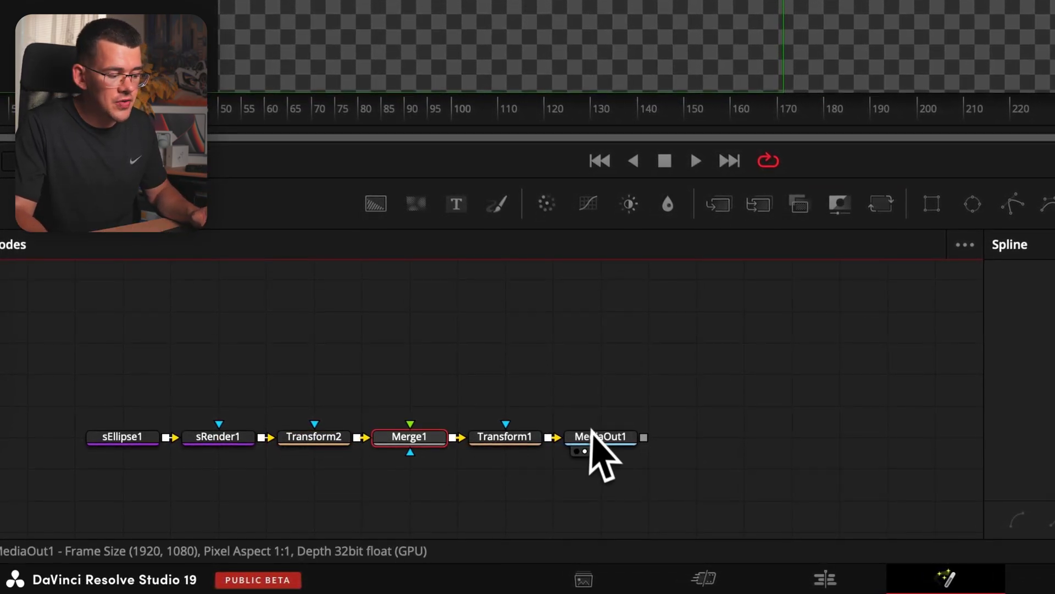
{"action": "left_click", "coordinate": [484, 437]}
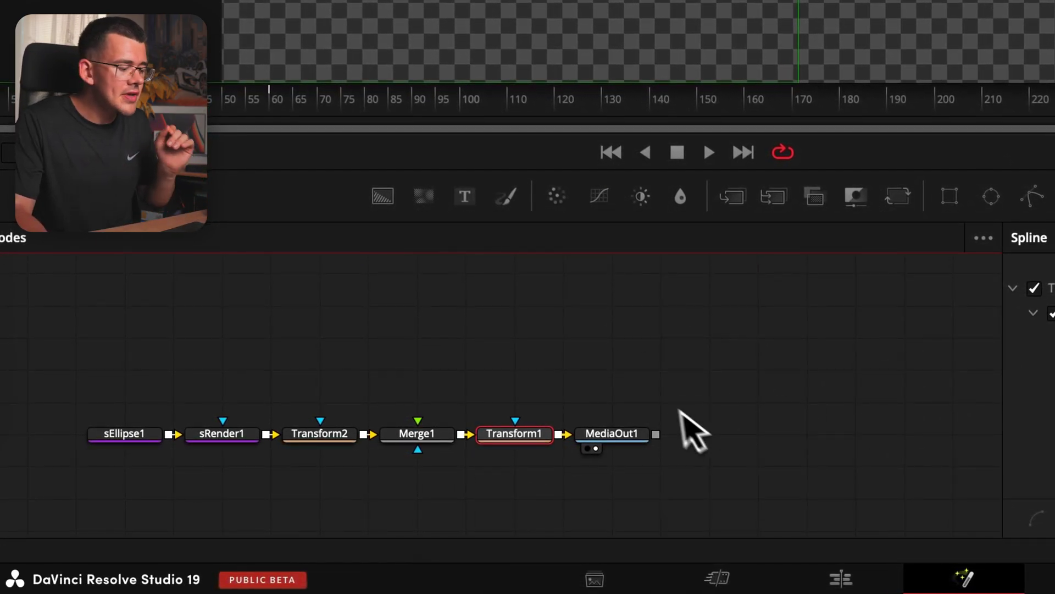
{"action": "left_click_drag", "start_coordinate": [664, 377], "coordinate": [690, 436]}
{"action": "left_click", "coordinate": [654, 486]}
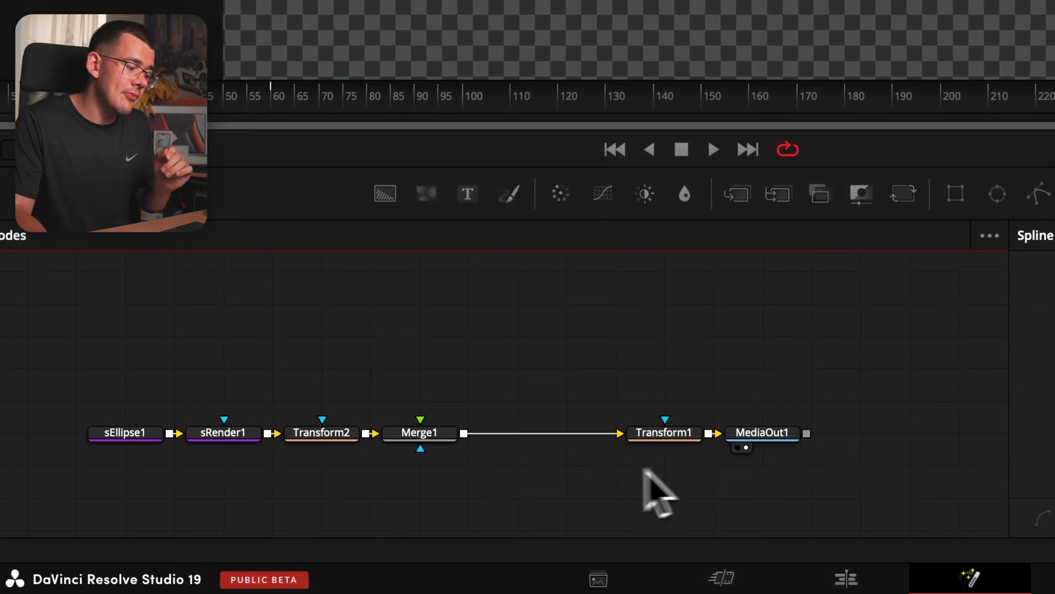
- Add a Blur1 node after Merge1, then bring up Transform2's settings
{"action": "left_click", "coordinate": [342, 432]}
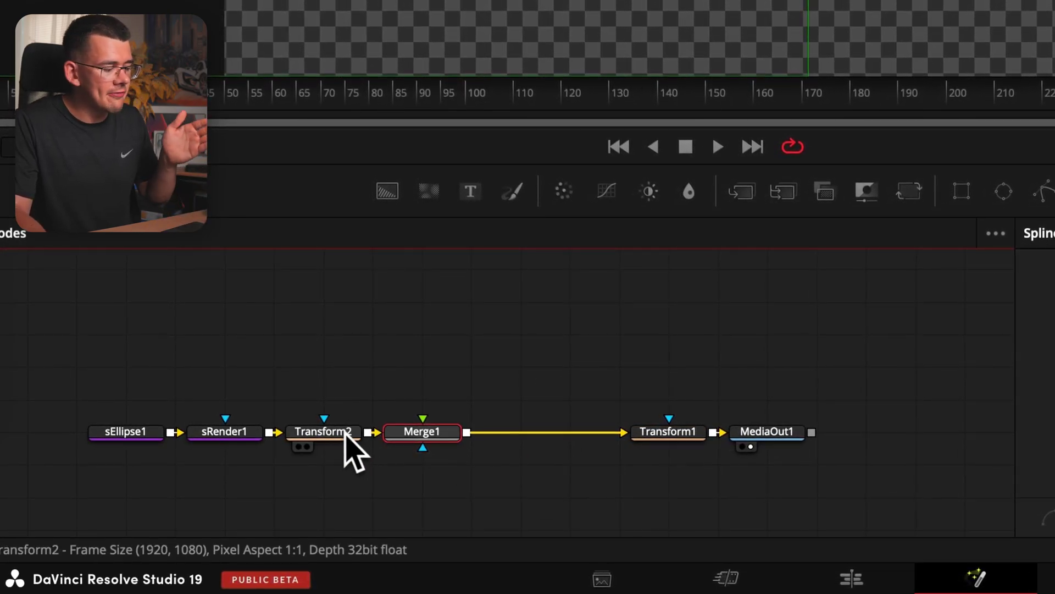
{"action": "left_click", "coordinate": [421, 435]}
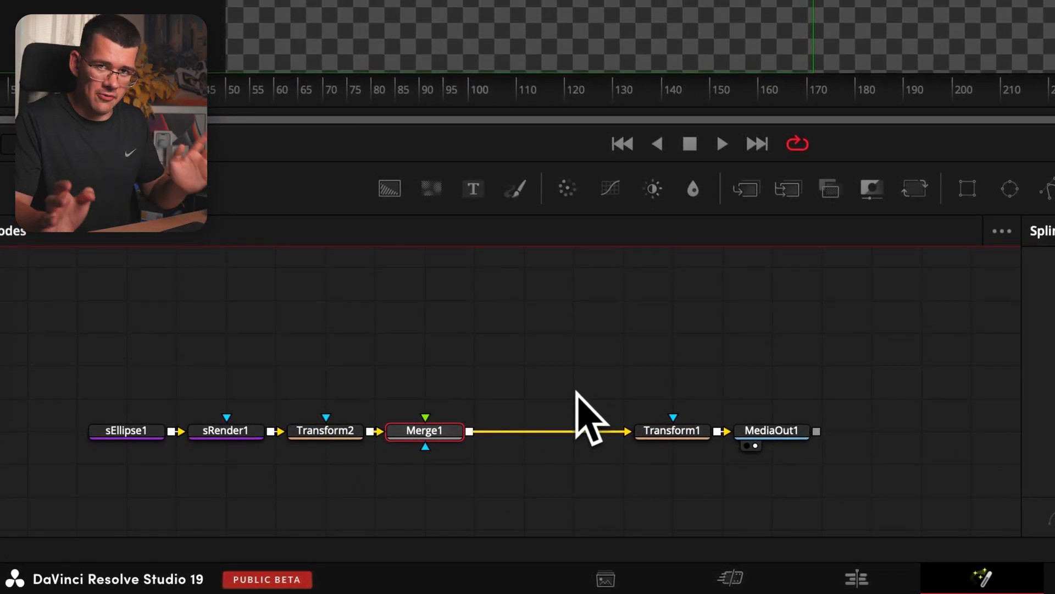
{"action": "key", "text": "shift+space"}
{"action": "type", "text": "blur"}
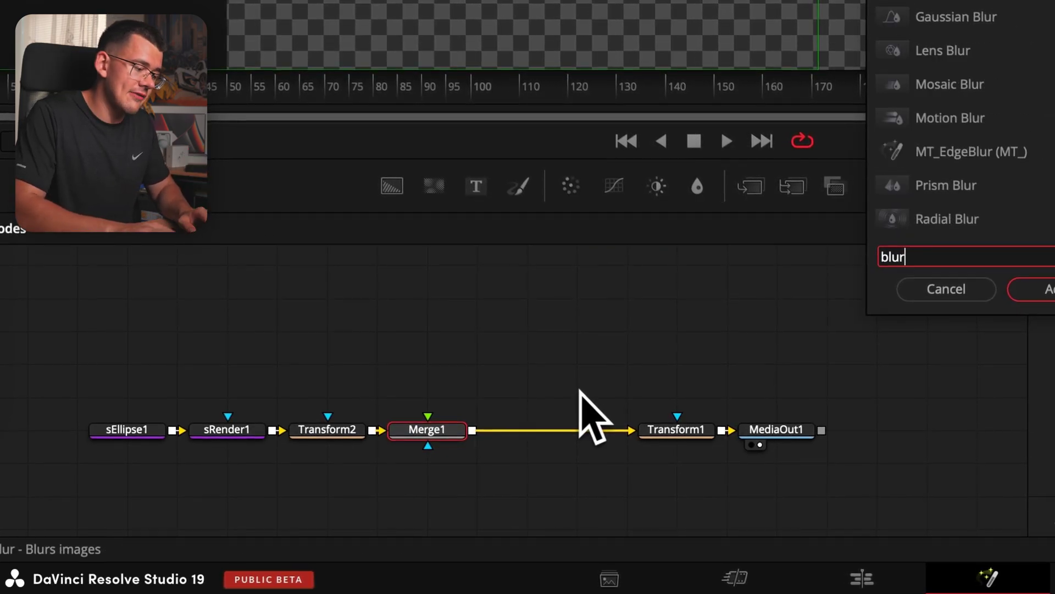
{"action": "key", "text": "Return"}
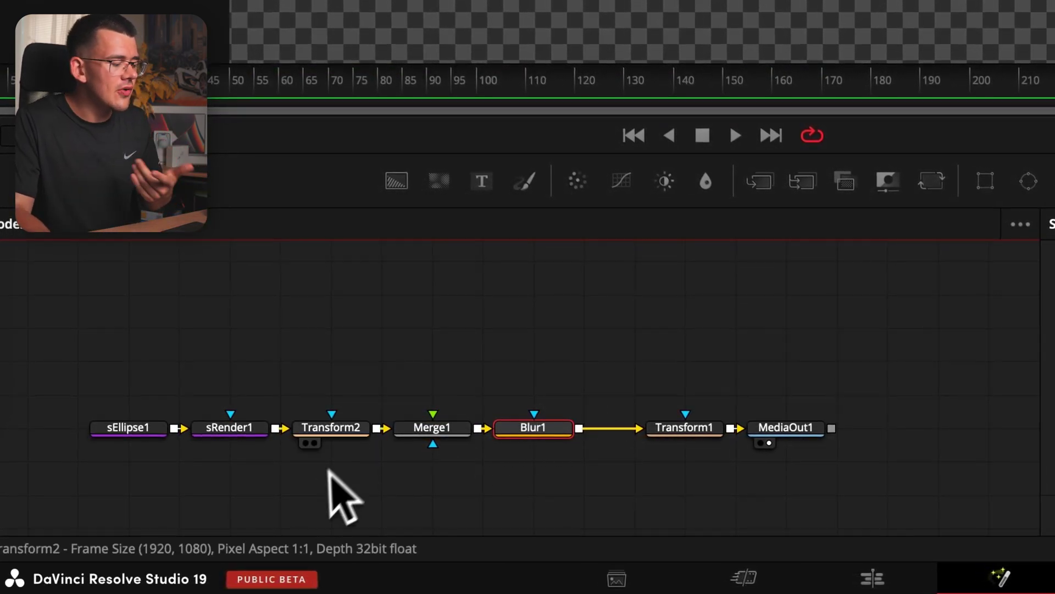
{"action": "left_click", "coordinate": [682, 428]}
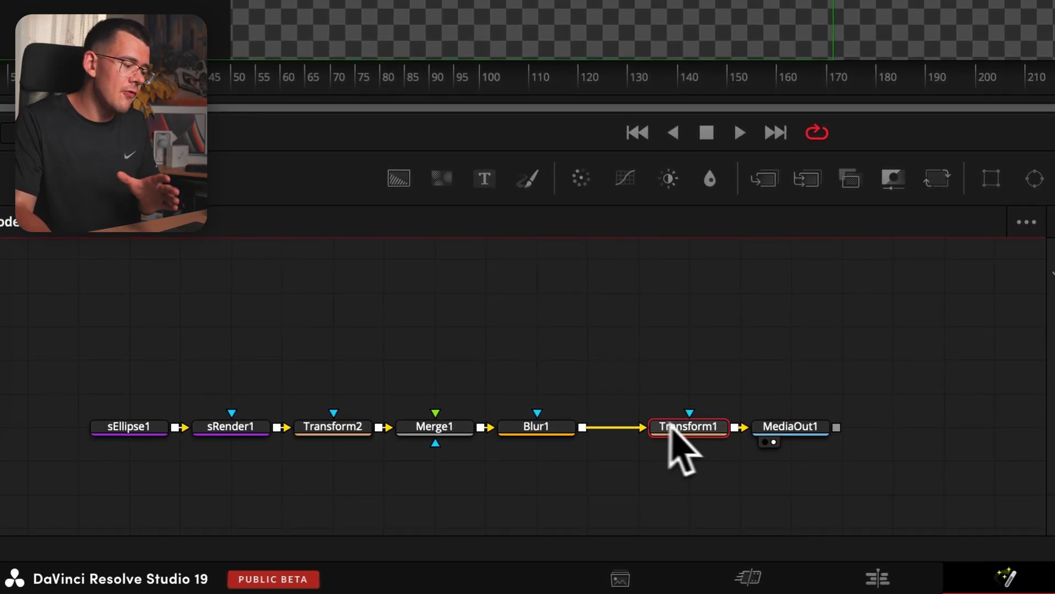
{"action": "left_click", "coordinate": [335, 427]}
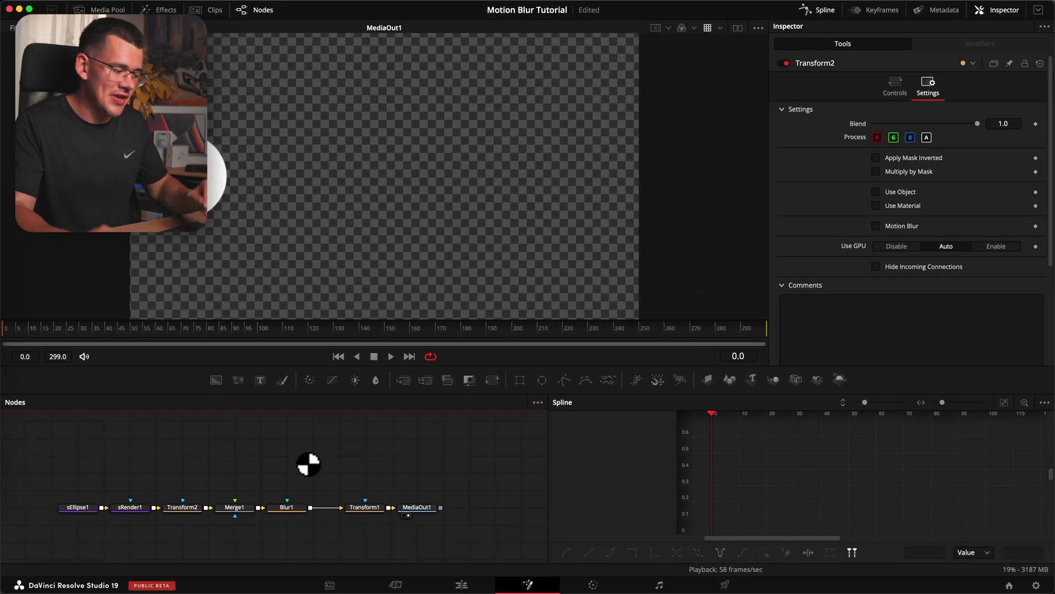
- Delete Transform2, Merge1 and Blur1 together and reselect Transform1
{"action": "left_click_drag", "start_coordinate": [322, 471], "coordinate": [193, 528]}
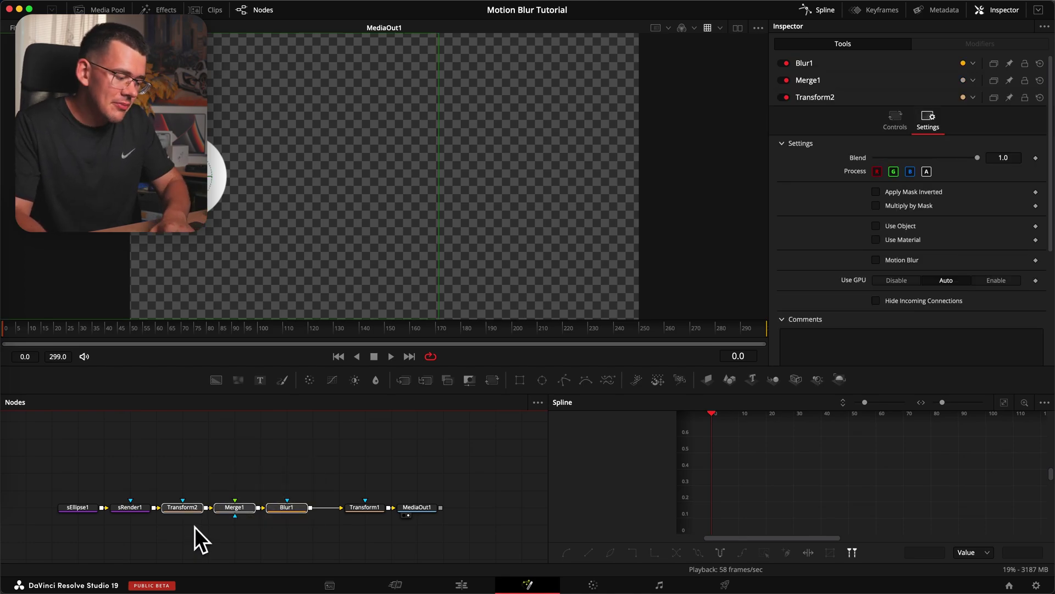
{"action": "key", "text": "Delete"}
{"action": "left_click", "coordinate": [368, 507]}
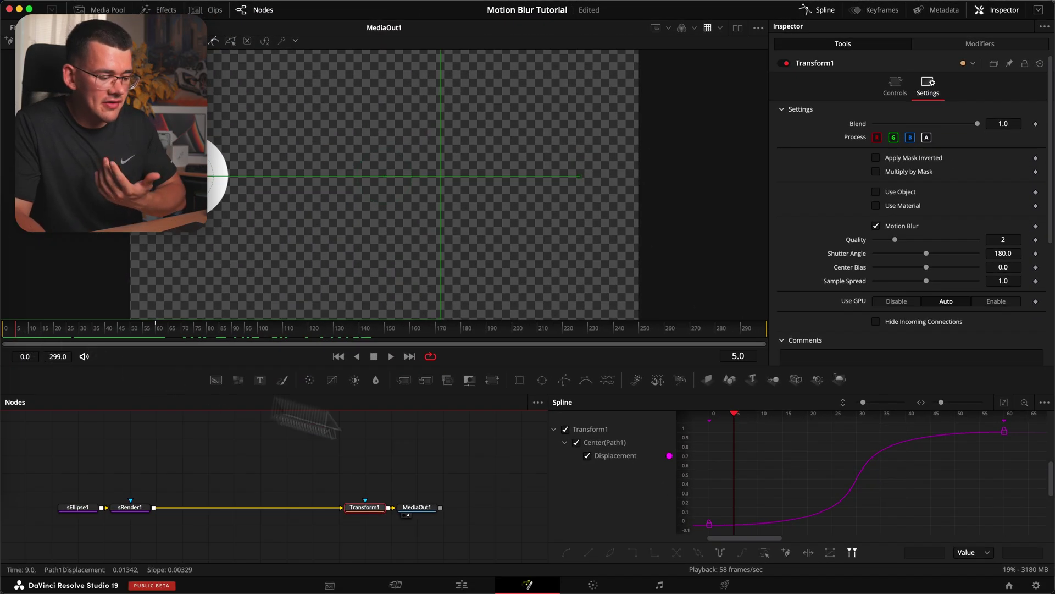
- Keyframe Transform1's Motion Blur at frame 60, where the ball stops, switching it off there
{"action": "key", "text": "ctrl+a"}
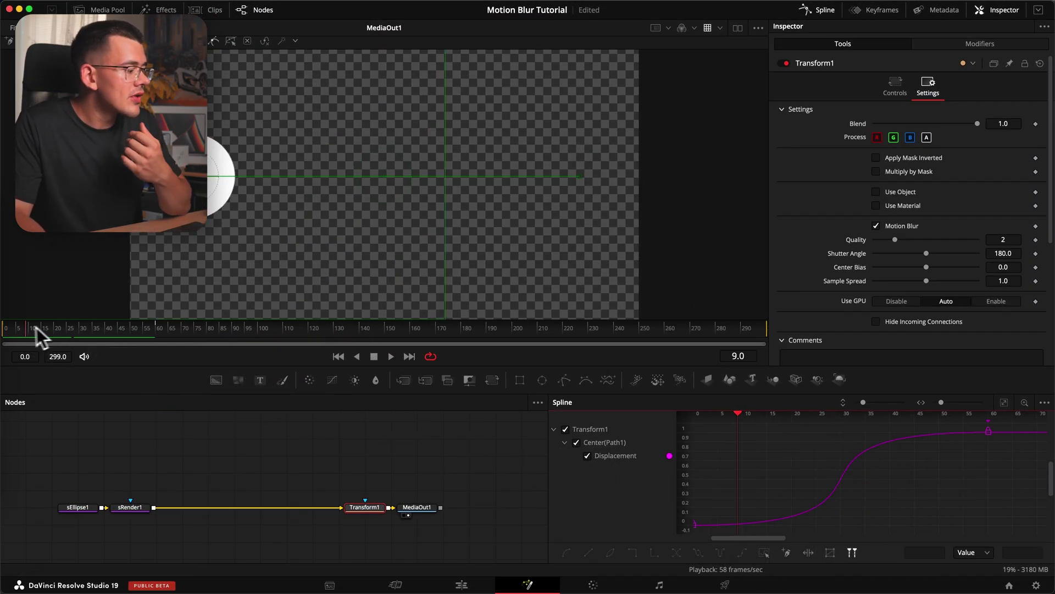
{"action": "left_click_drag", "start_coordinate": [1, 336], "coordinate": [488, 317]}
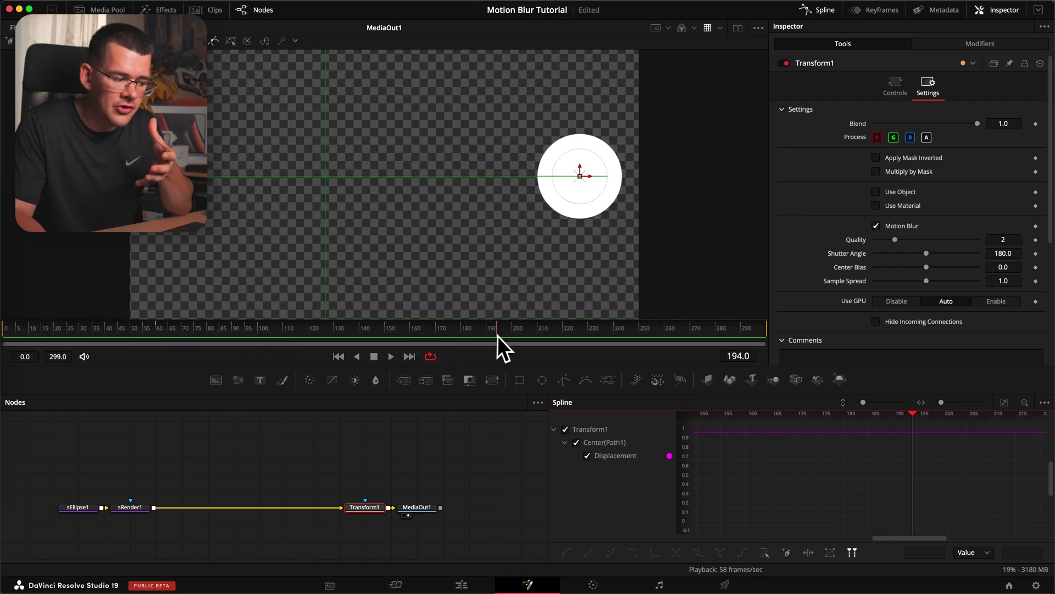
{"action": "left_click_drag", "start_coordinate": [498, 335], "coordinate": [154, 334]}
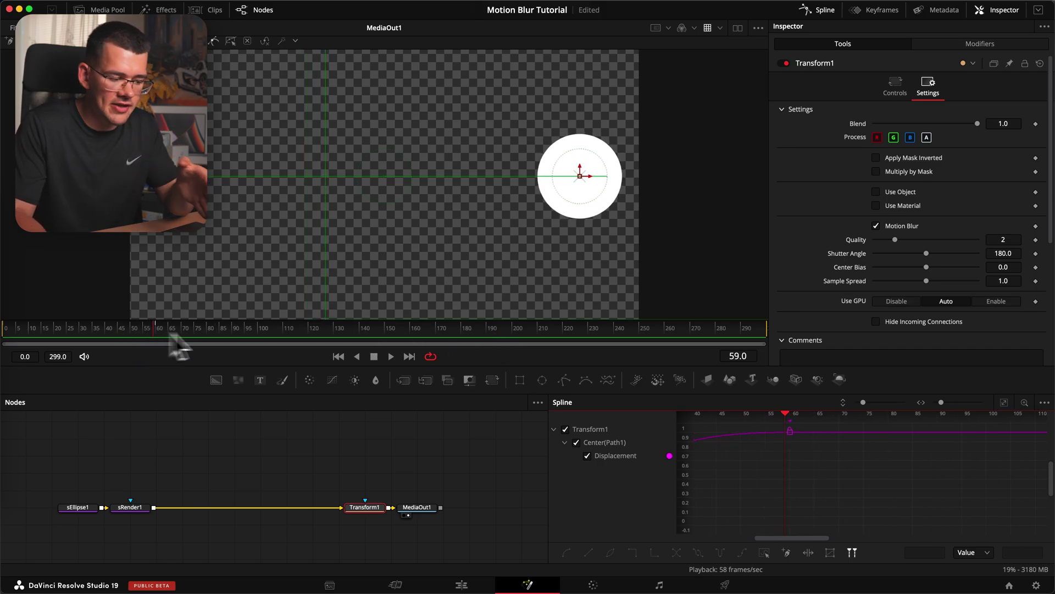
{"action": "left_click", "coordinate": [1036, 226]}
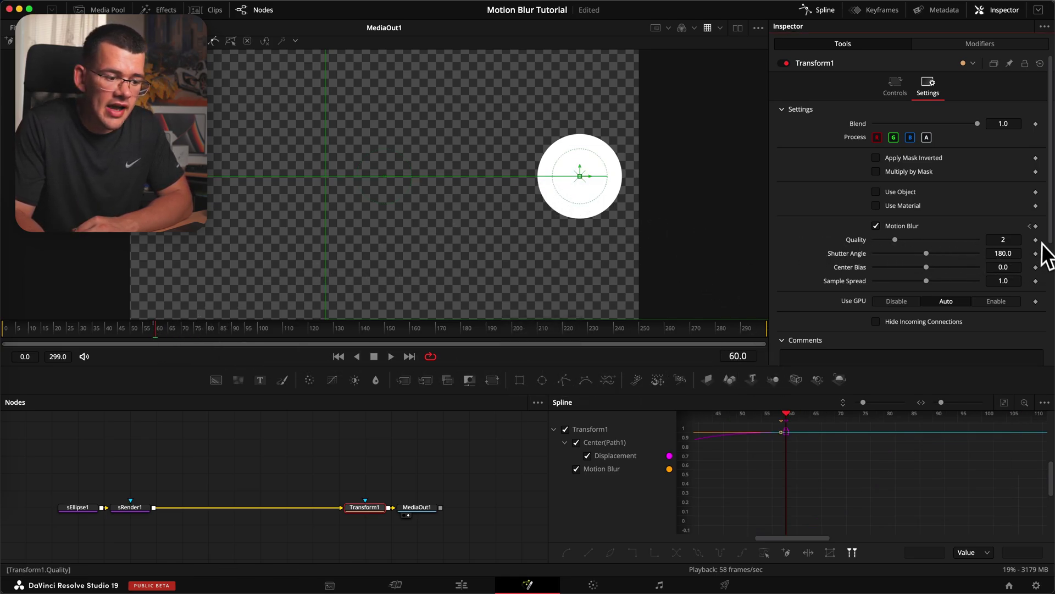
{"action": "left_click", "coordinate": [875, 226]}
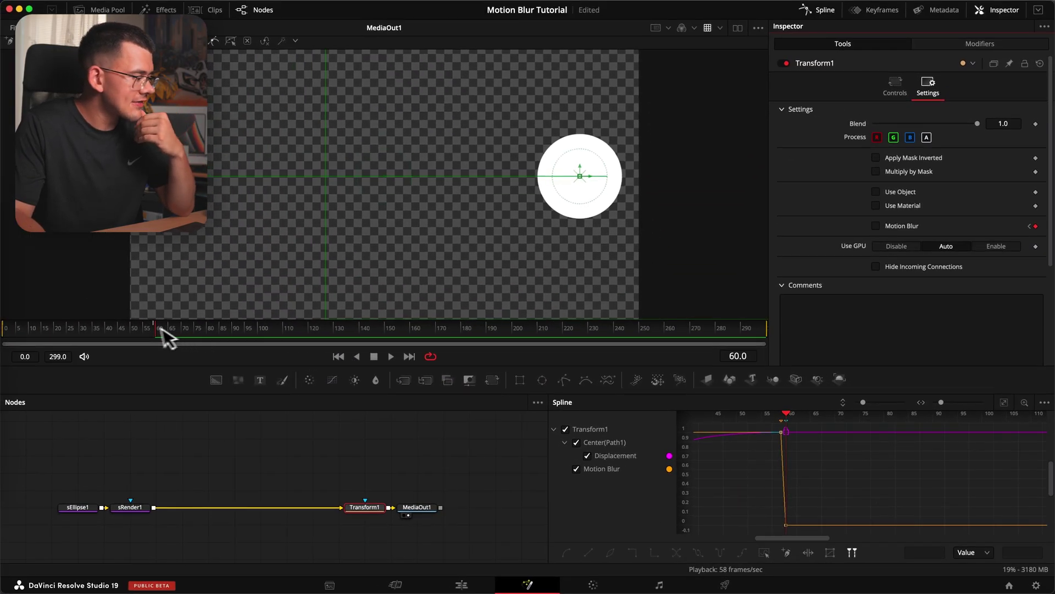
{"action": "left_click_drag", "start_coordinate": [165, 337], "coordinate": [84, 335]}
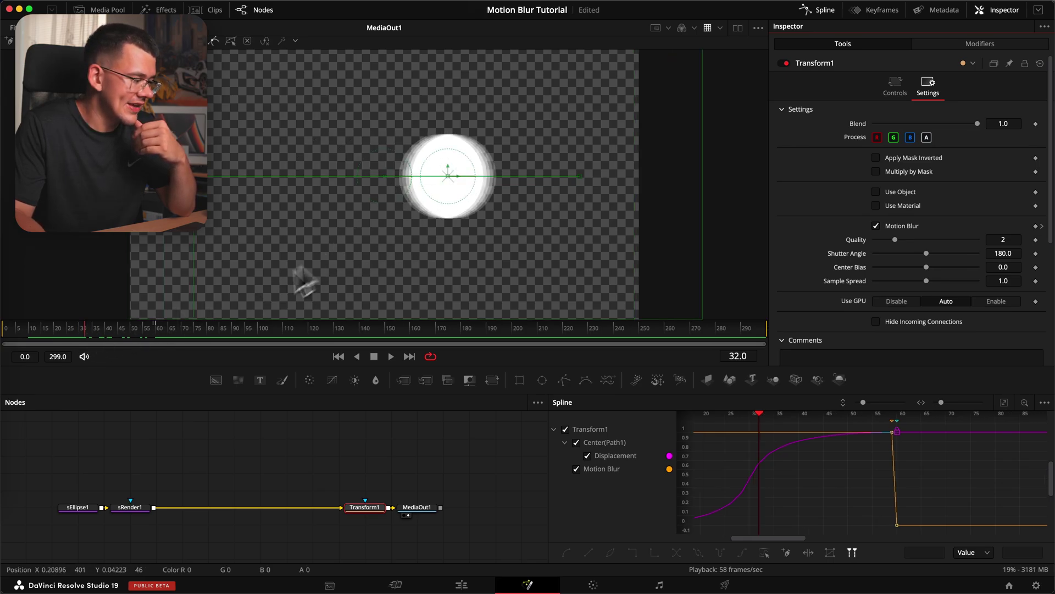
{"action": "left_click_drag", "start_coordinate": [115, 335], "coordinate": [345, 330]}
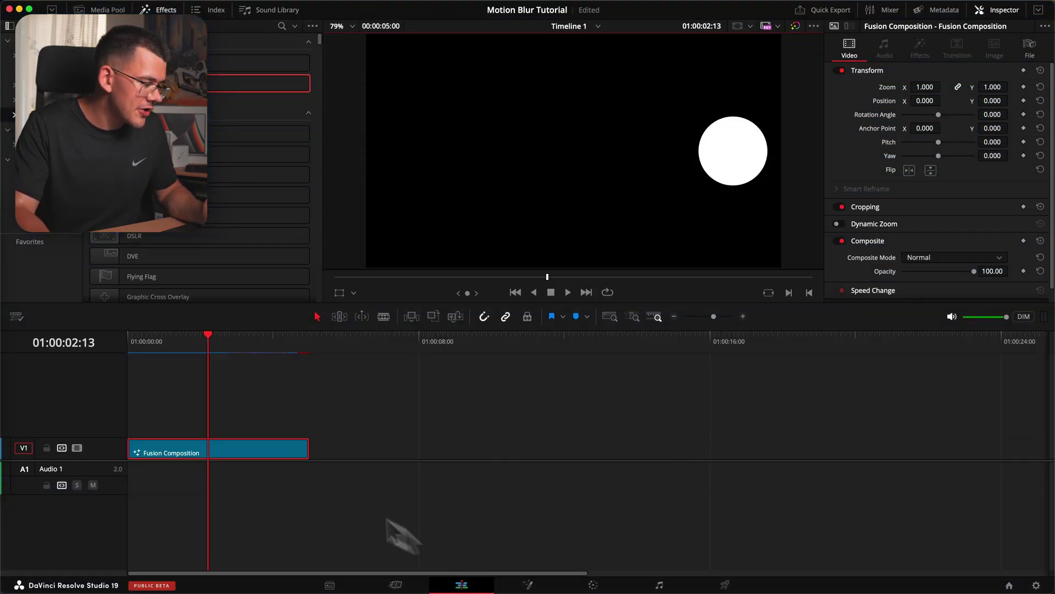
- Drag the Fusion Composition clip's right edge outward so the comp extends to frame 366
{"action": "left_click_drag", "start_coordinate": [308, 445], "coordinate": [375, 457]}
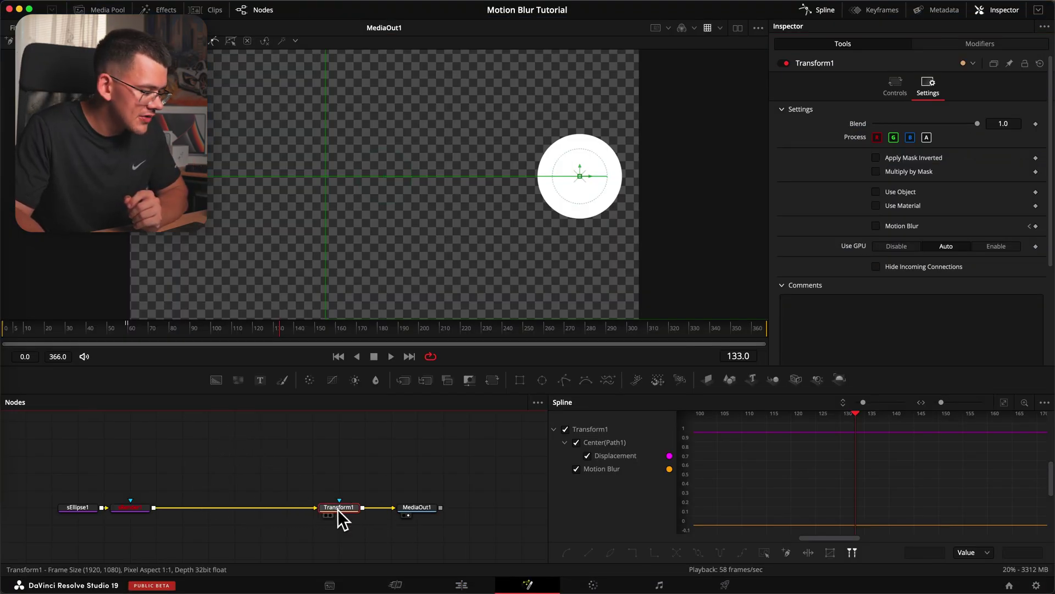
- At frame 160, drag Transform1's Center to X 0.1075, keyframing the ball back left
{"action": "left_click", "coordinate": [301, 516]}
{"action": "mouse_move", "coordinate": [149, 342]}
{"action": "left_mouse_down"}
{"action": "mouse_move", "coordinate": [9, 336]}
{"action": "mouse_move", "coordinate": [151, 339]}
{"action": "left_mouse_up"}
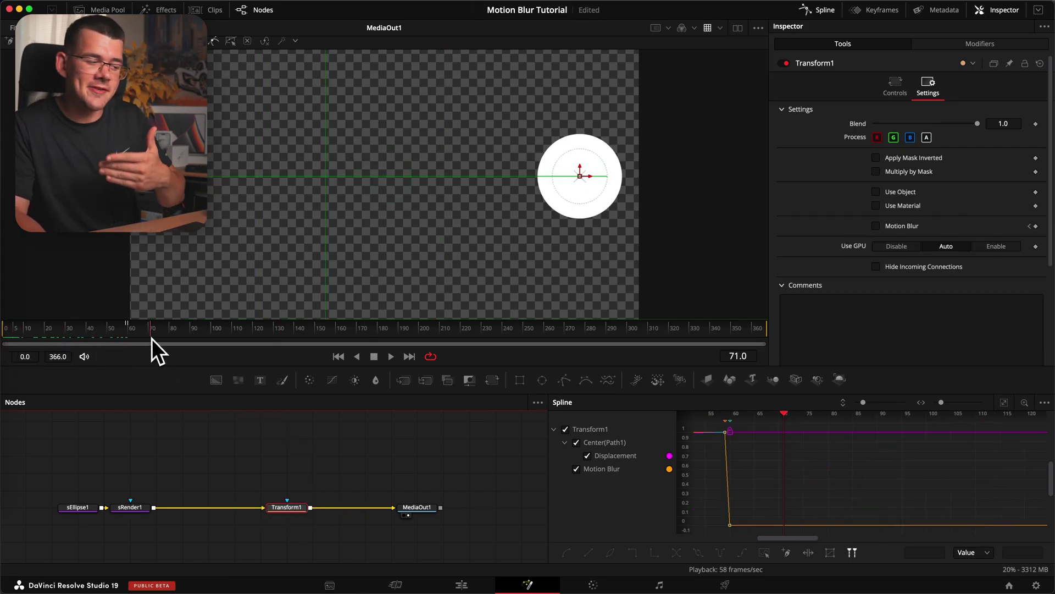
{"action": "left_click_drag", "start_coordinate": [152, 339], "coordinate": [212, 336]}
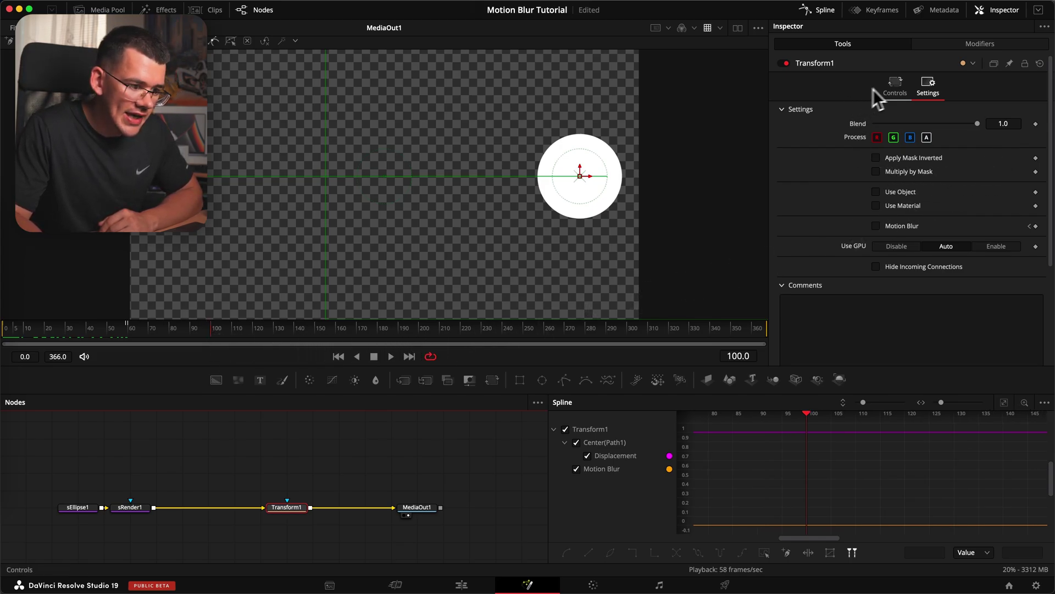
{"action": "left_click", "coordinate": [890, 88]}
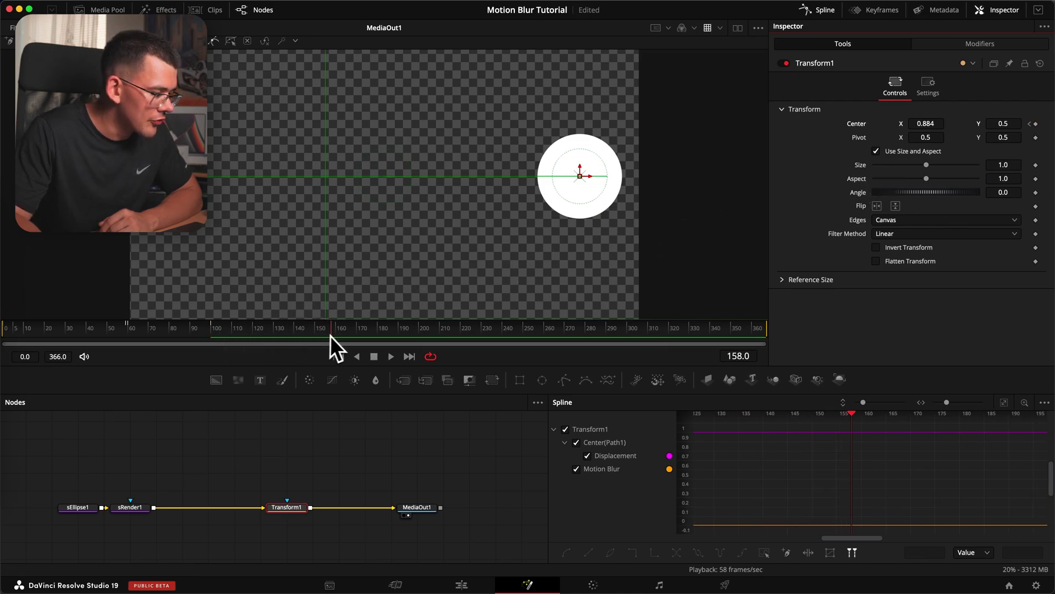
{"action": "left_click_drag", "start_coordinate": [338, 334], "coordinate": [337, 335]}
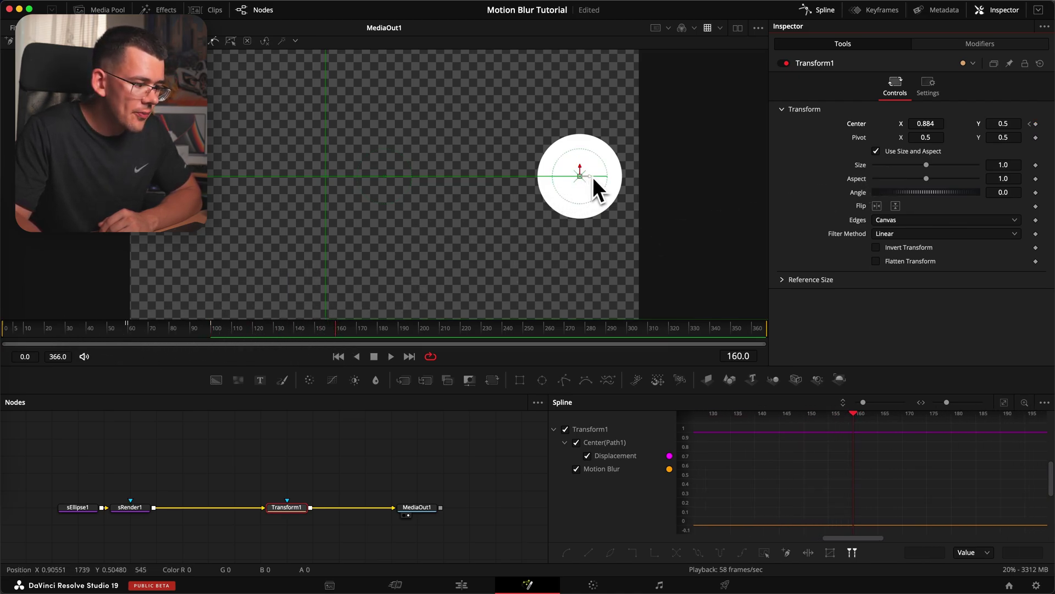
{"action": "left_click_drag", "start_coordinate": [595, 180], "coordinate": [209, 208]}
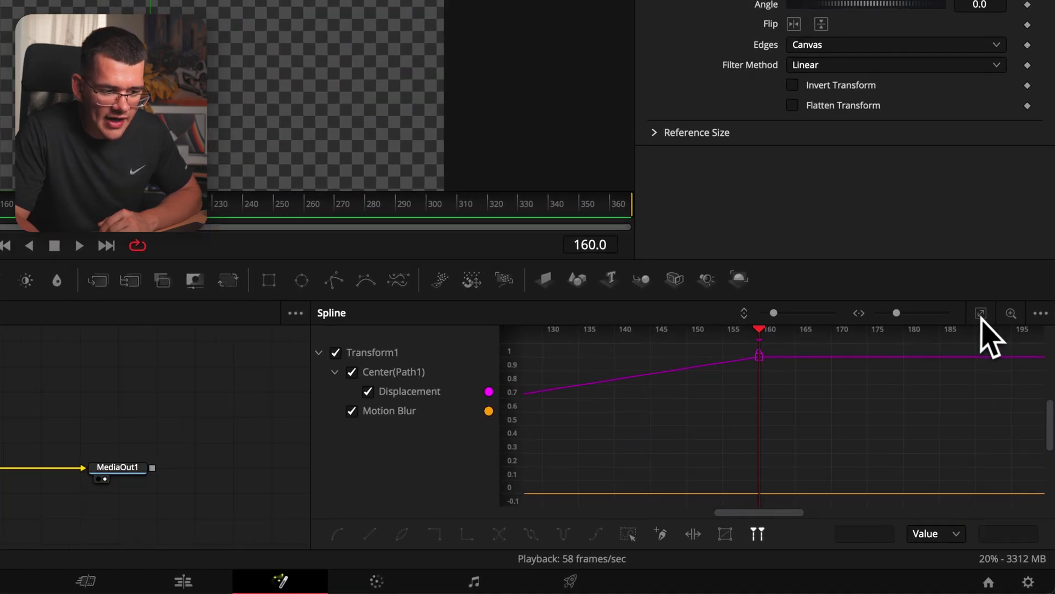
- Smooth the frame-100 and frame-160 Displacement keyframes and lengthen their tangents for an ease
{"action": "scroll", "coordinate": [1007, 418], "scroll_direction": "down", "scroll_amount": 3}
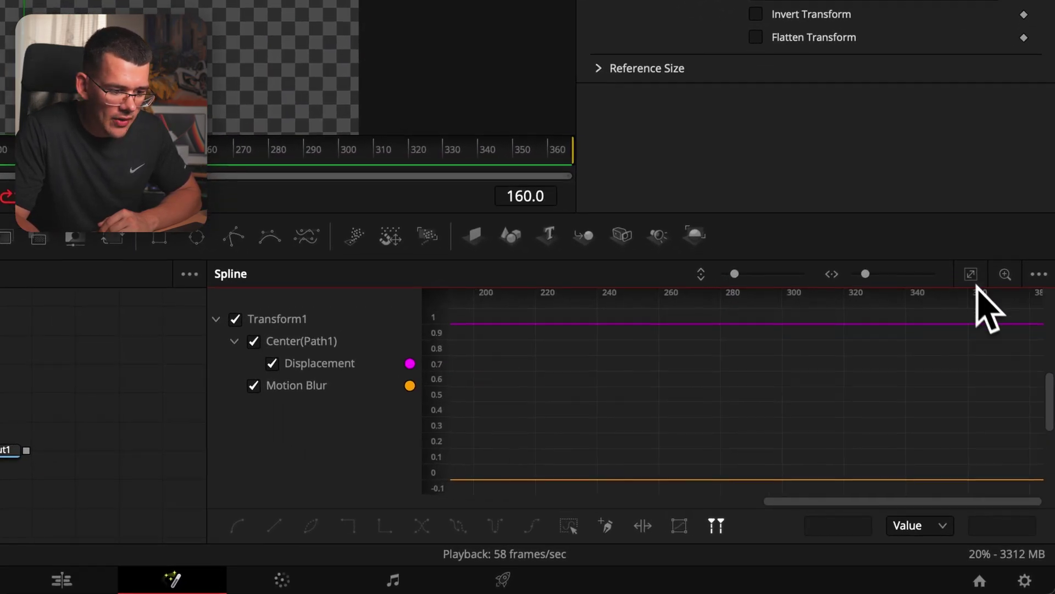
{"action": "left_click", "coordinate": [252, 385]}
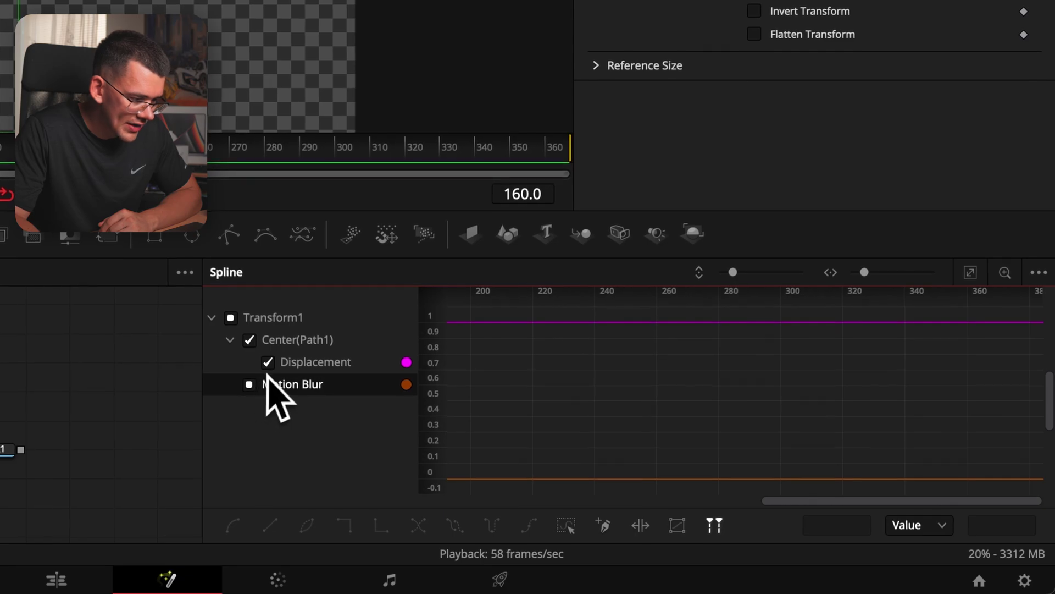
{"action": "left_click", "coordinate": [970, 271]}
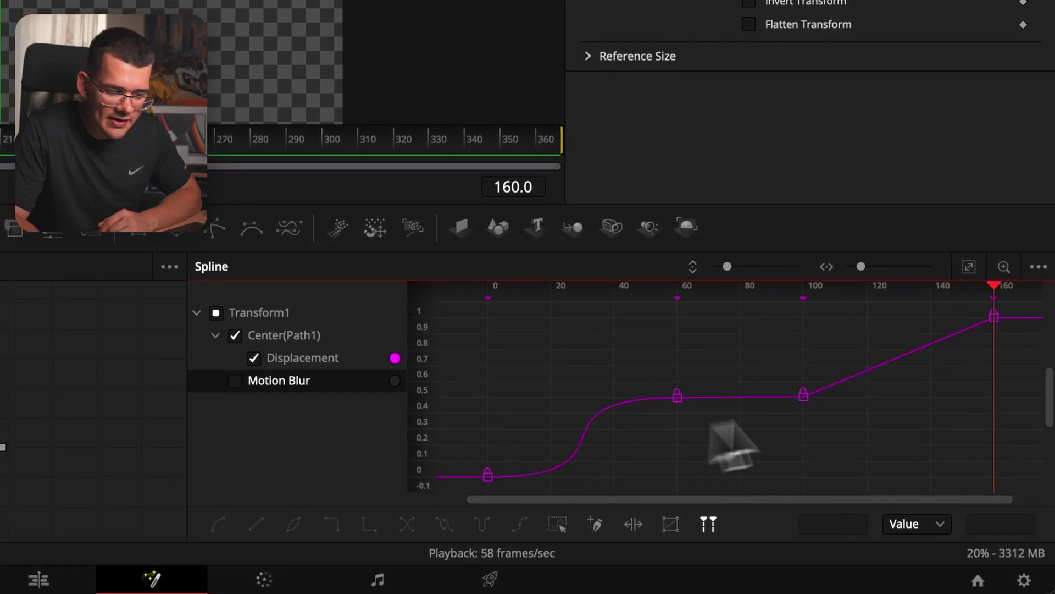
{"action": "left_click_drag", "start_coordinate": [1025, 304], "coordinate": [792, 421]}
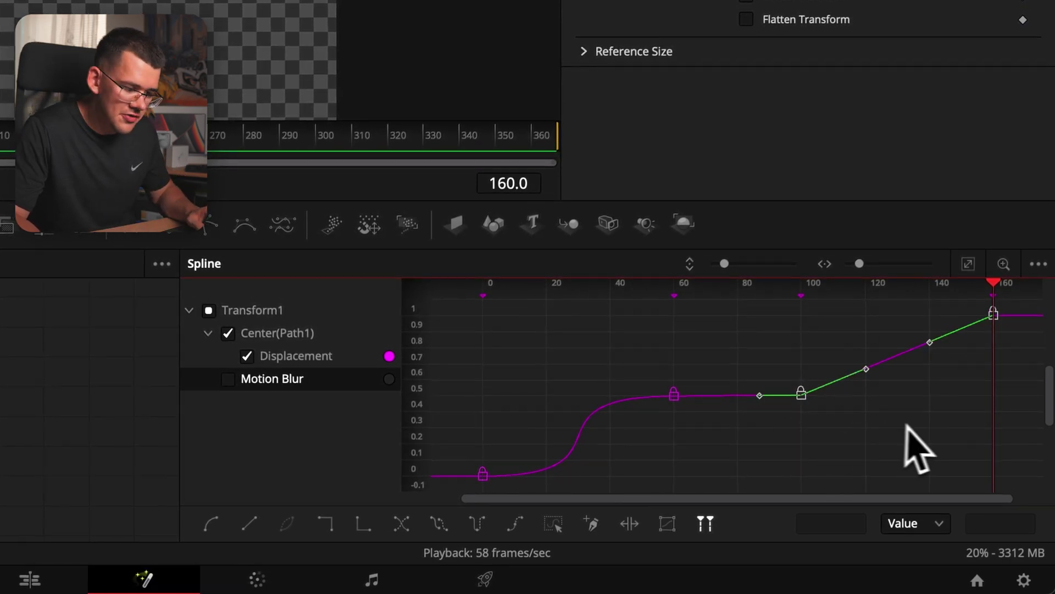
{"action": "key", "text": "s"}
{"action": "left_click_drag", "start_coordinate": [865, 395], "coordinate": [968, 395]}
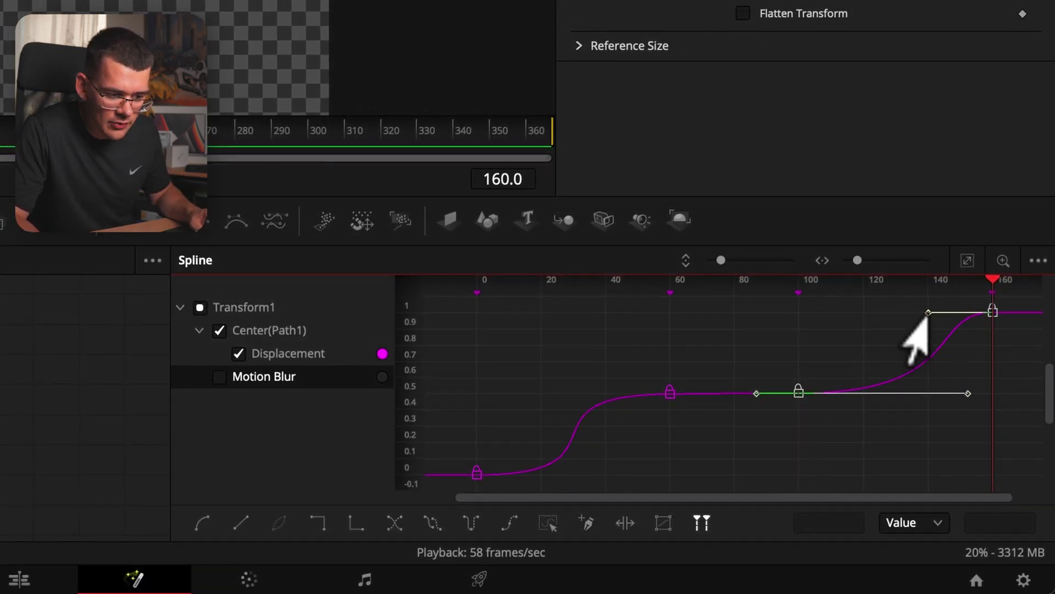
{"action": "left_click_drag", "start_coordinate": [928, 312], "coordinate": [836, 312]}
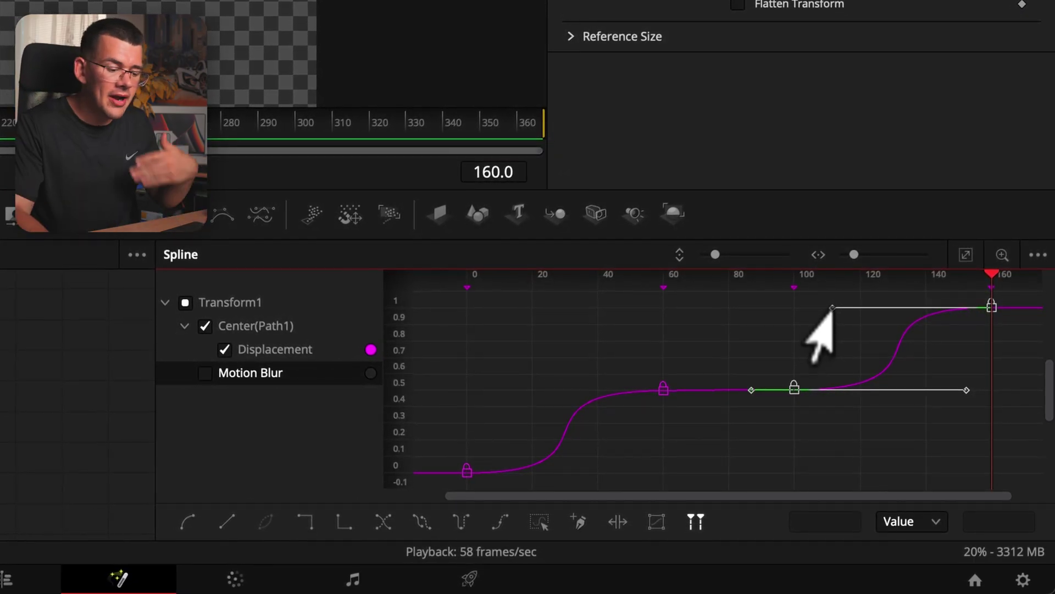
{"action": "left_click", "coordinate": [862, 464]}
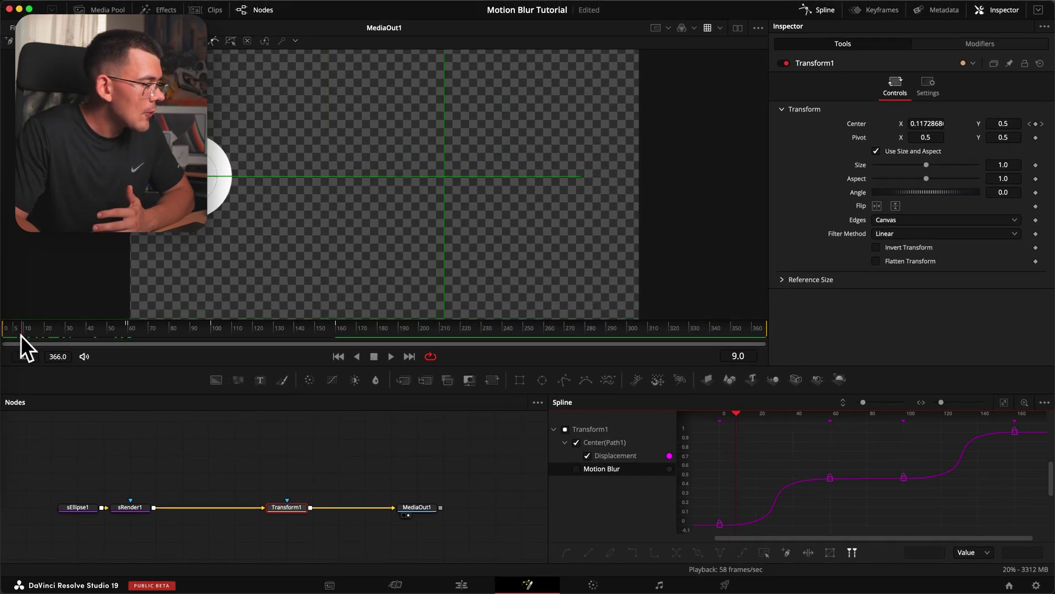
- Preview the eased move, then trim the Fusion Composition clip's end shorter on the Edit page
{"action": "left_click_drag", "start_coordinate": [21, 336], "coordinate": [566, 339]}
{"action": "left_click", "coordinate": [460, 583]}
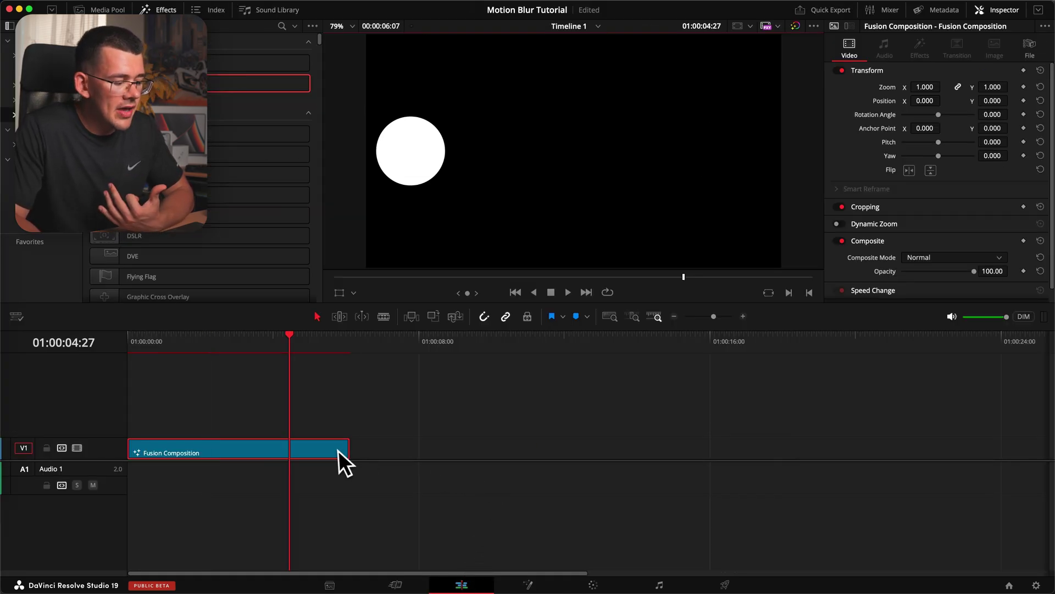
{"action": "left_click_drag", "start_coordinate": [347, 448], "coordinate": [298, 448]}
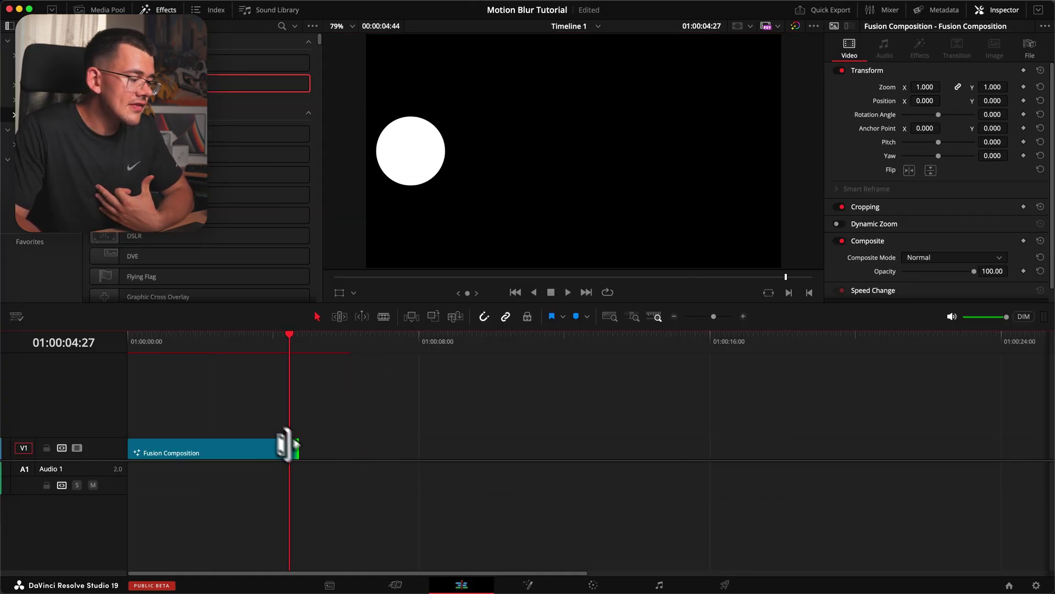
{"action": "left_click_drag", "start_coordinate": [131, 344], "coordinate": [228, 345]}
- Reopen the clip in Fusion and add a Keyframe Stretcher node after Transform1
{"action": "left_click", "coordinate": [271, 441]}
{"action": "key", "text": "shift+5"}
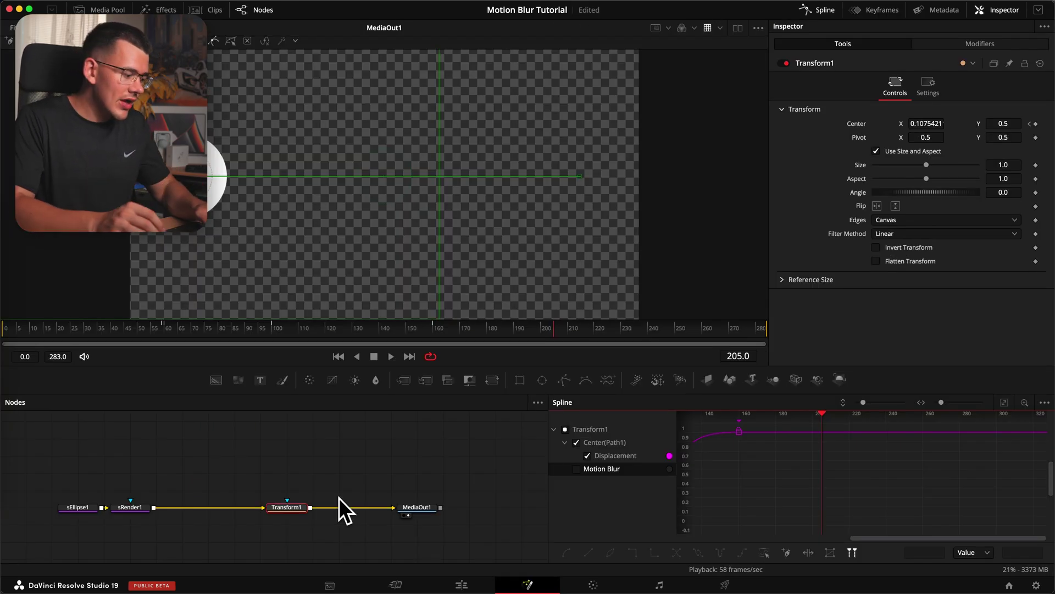
{"action": "key", "text": "shift+space"}
{"action": "type", "text": "blur"}
{"action": "key", "text": "BackSpace"}
{"action": "key", "text": "BackSpace"}
{"action": "key", "text": "BackSpace"}
{"action": "key", "text": "BackSpace"}
{"action": "type", "text": "key"}
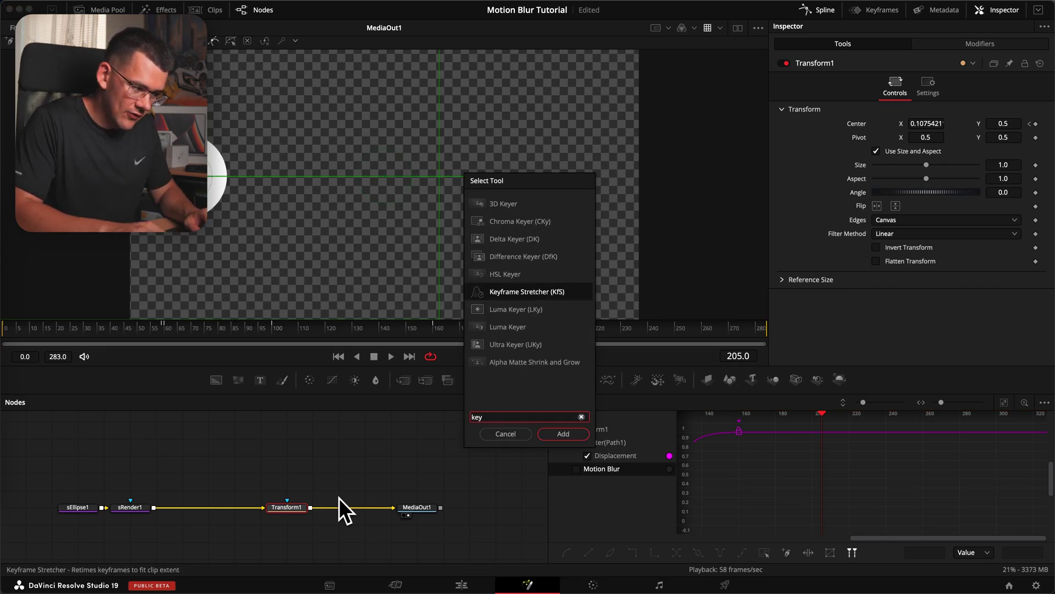
{"action": "key", "text": "Return"}
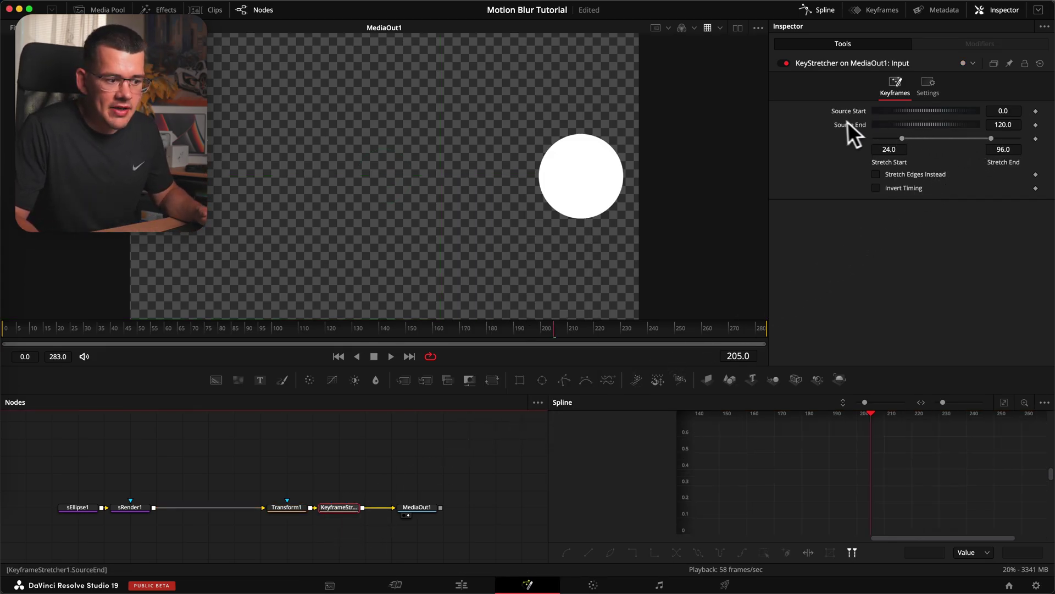
- Set the KeyframeStretcher's Source End to 160, the animation's end frame
{"action": "left_click", "coordinate": [11, 332]}
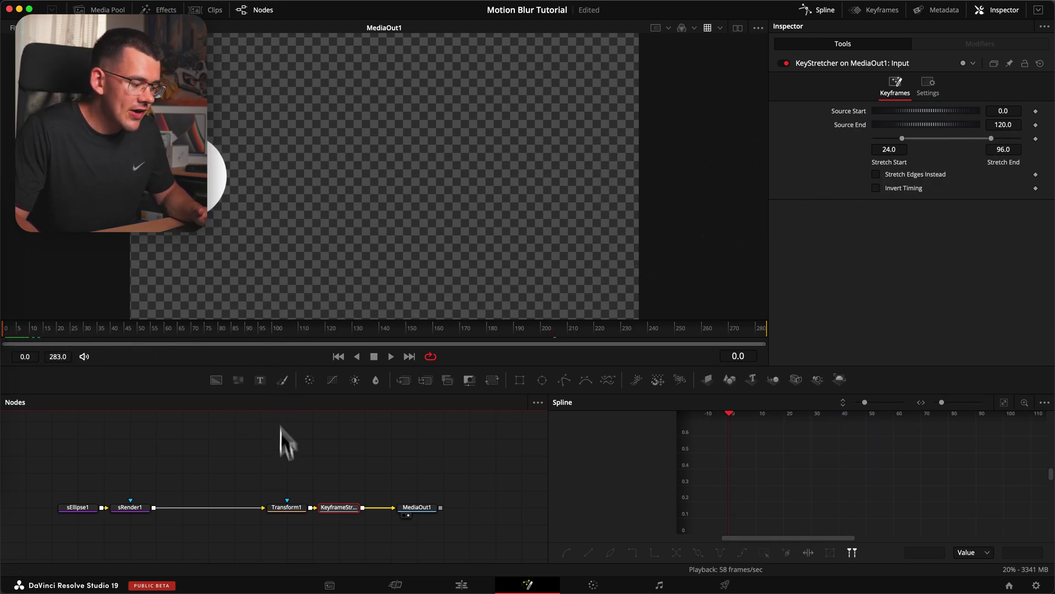
{"action": "left_click", "coordinate": [287, 507]}
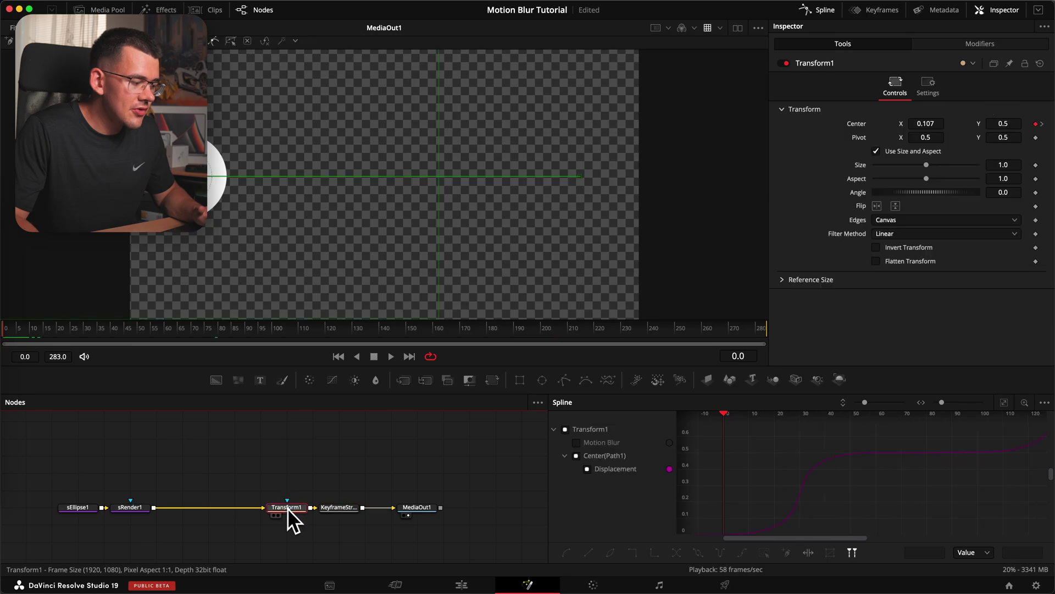
{"action": "left_click", "coordinate": [436, 331]}
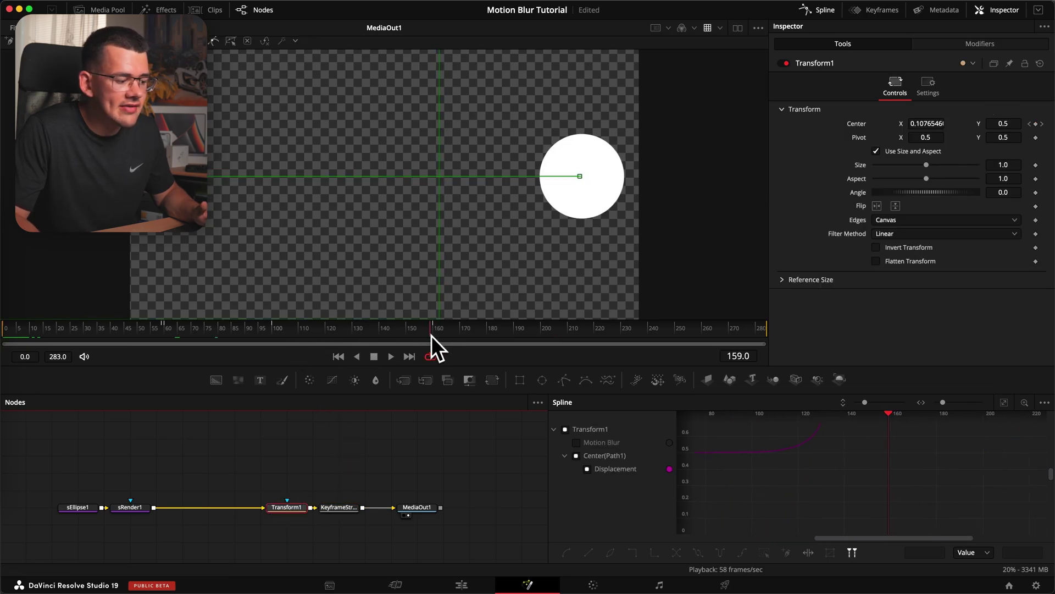
{"action": "left_click", "coordinate": [349, 506]}
{"action": "left_click", "coordinate": [965, 207]}
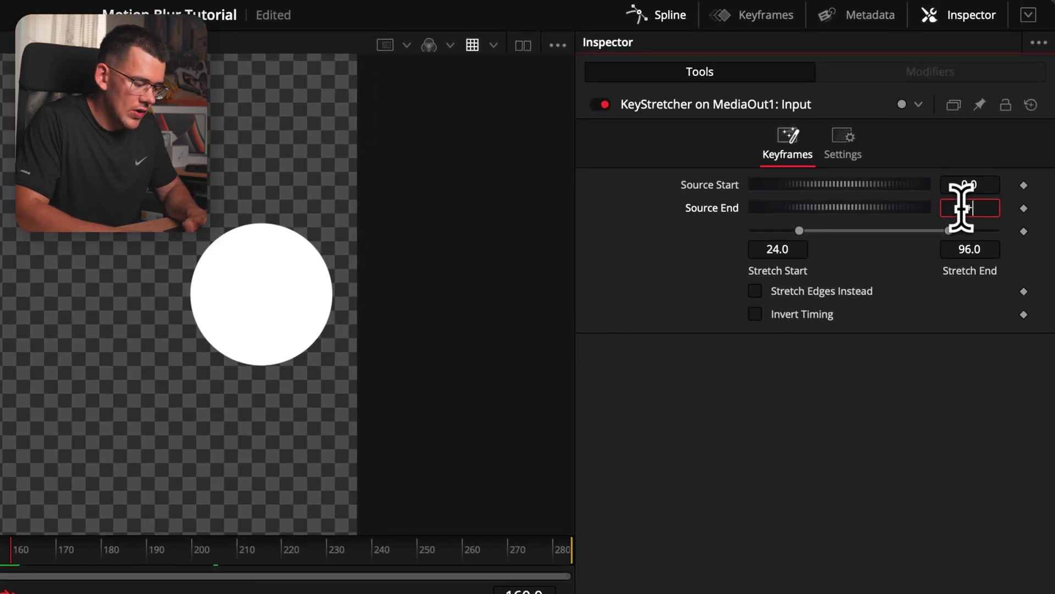
{"action": "key", "text": "Tab"}
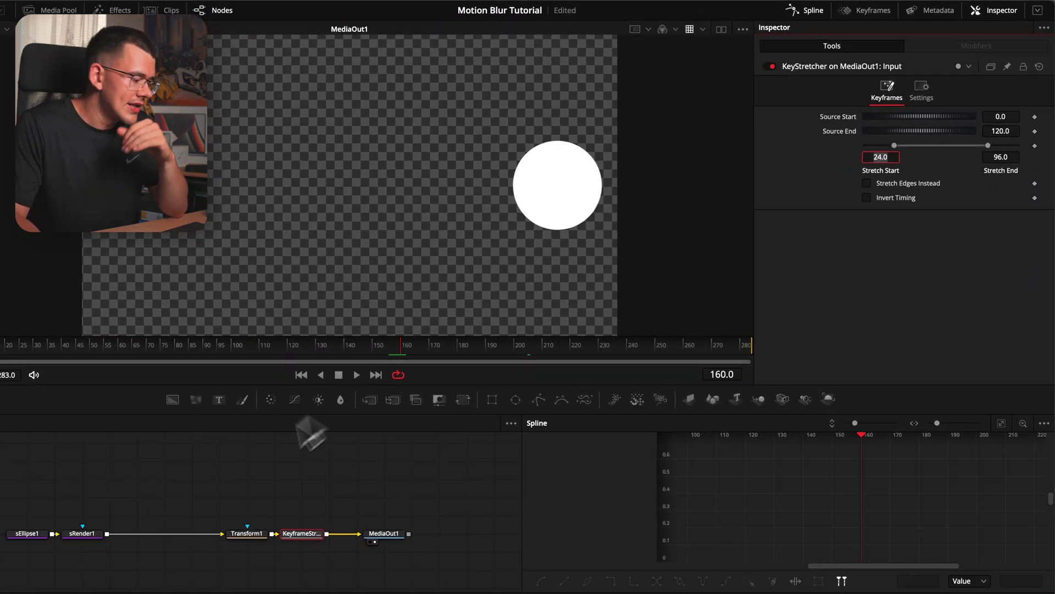
- Enter 60 for Stretch Start and 100 for Stretch End
{"action": "left_click", "coordinate": [251, 533]}
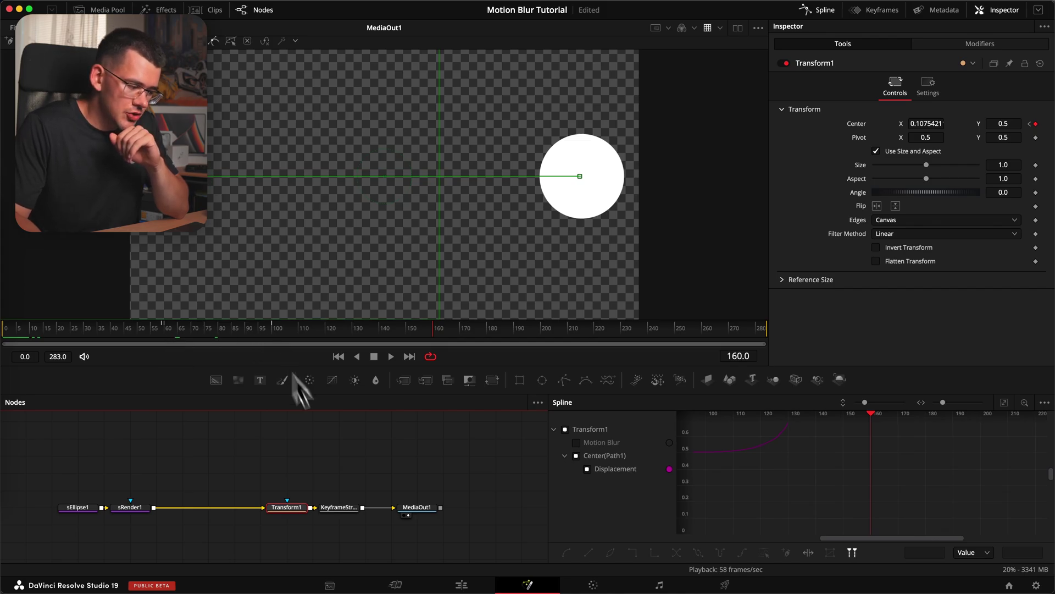
{"action": "left_click", "coordinate": [349, 510]}
{"action": "left_click", "coordinate": [895, 147]}
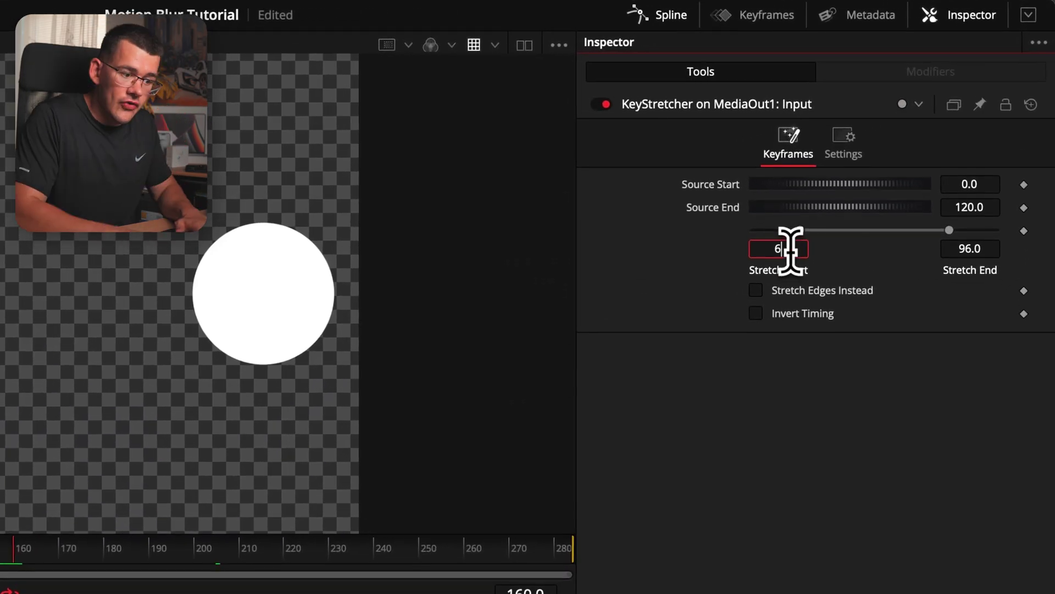
{"action": "type", "text": "60"}
{"action": "key", "text": "Tab"}
{"action": "type", "text": "100"}
{"action": "key", "text": "Tab"}
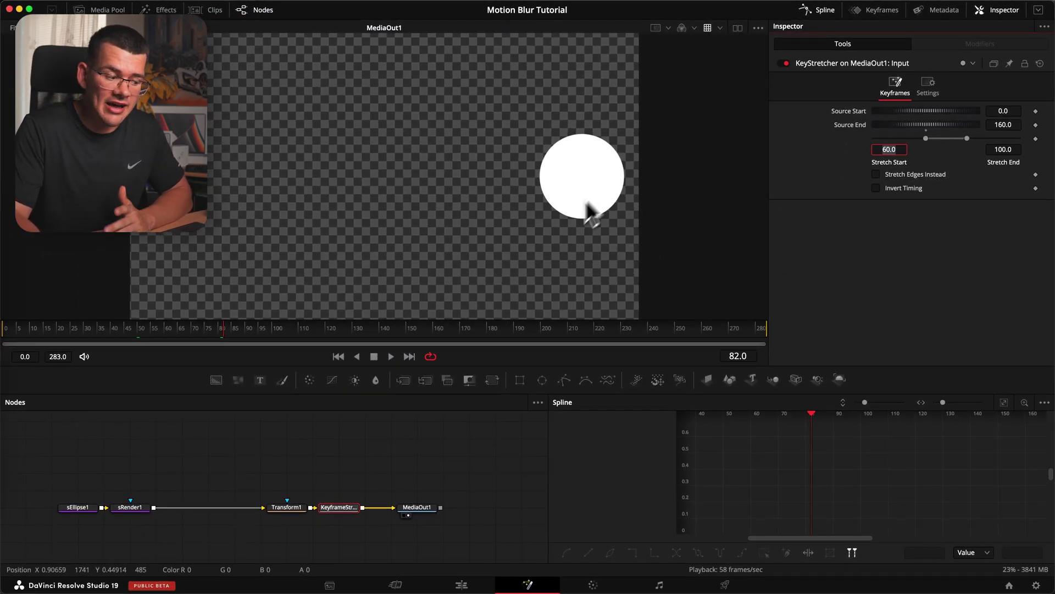
- Scrub the ball's motion from frame 65 to 243 to check the retiming, then return to the Edit page
{"action": "left_click_drag", "start_coordinate": [485, 336], "coordinate": [457, 338]}
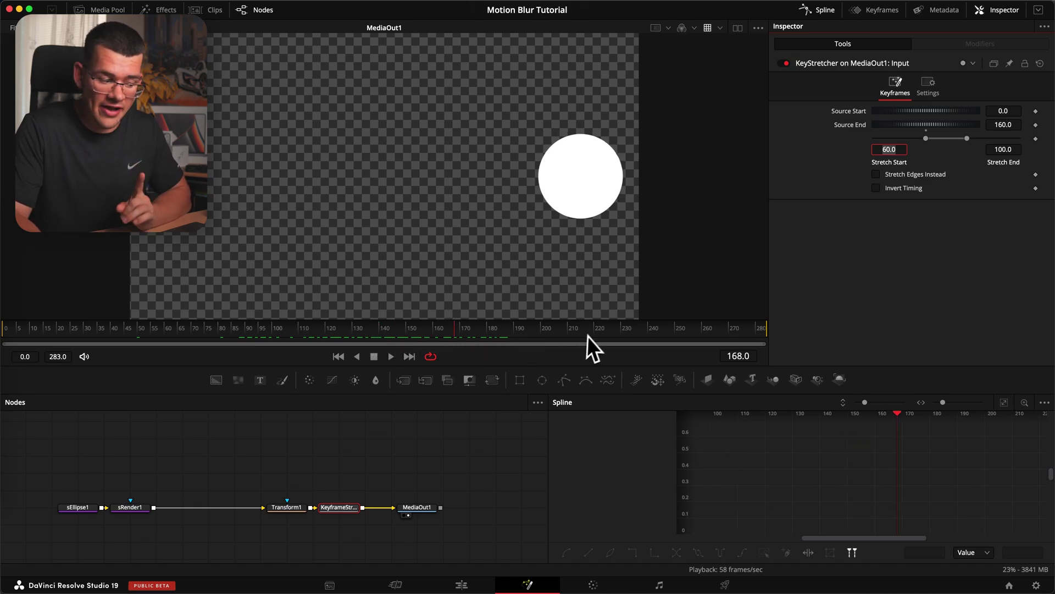
{"action": "left_click", "coordinate": [286, 507]}
{"action": "left_click", "coordinate": [170, 333]}
{"action": "left_click_drag", "start_coordinate": [171, 332], "coordinate": [378, 337]}
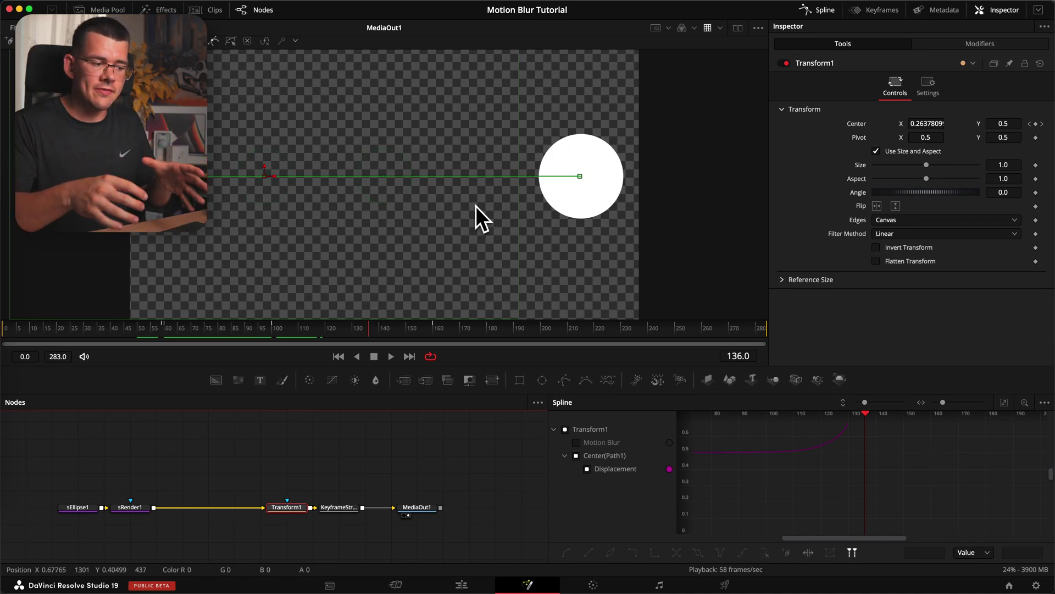
{"action": "left_click_drag", "start_coordinate": [632, 328], "coordinate": [746, 331]}
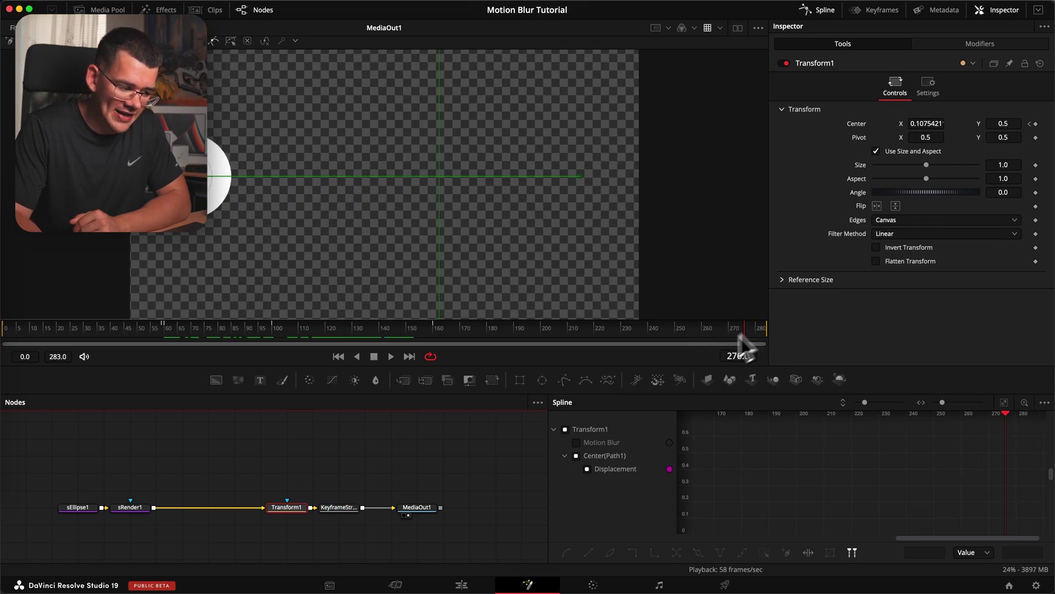
{"action": "left_click", "coordinate": [339, 506]}
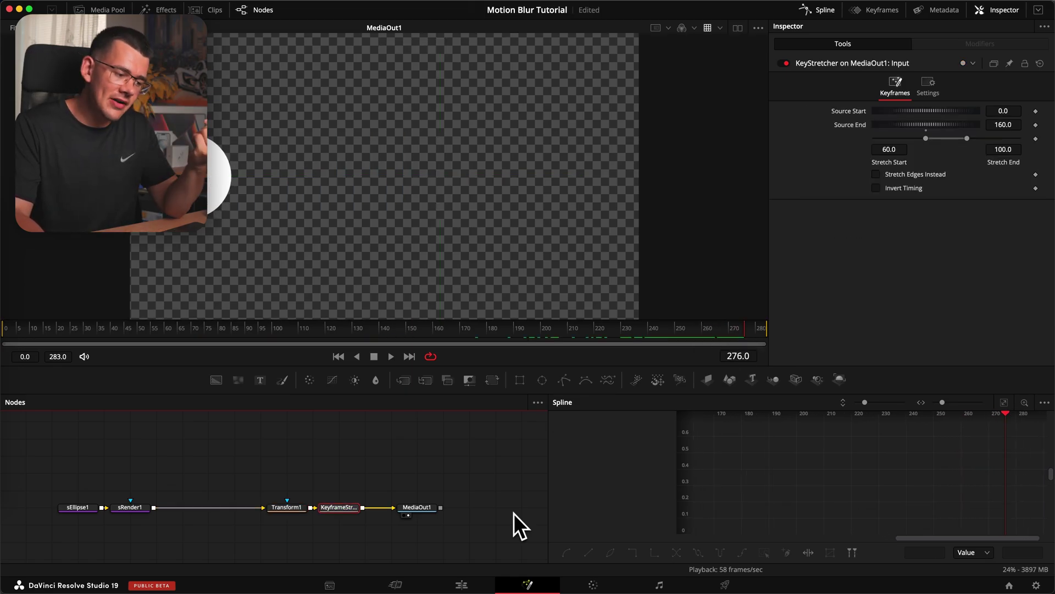
{"action": "left_click", "coordinate": [440, 584]}
- Extend the Fusion Composition clip's end and play it back from the timeline start
{"action": "left_click_drag", "start_coordinate": [295, 448], "coordinate": [408, 450]}
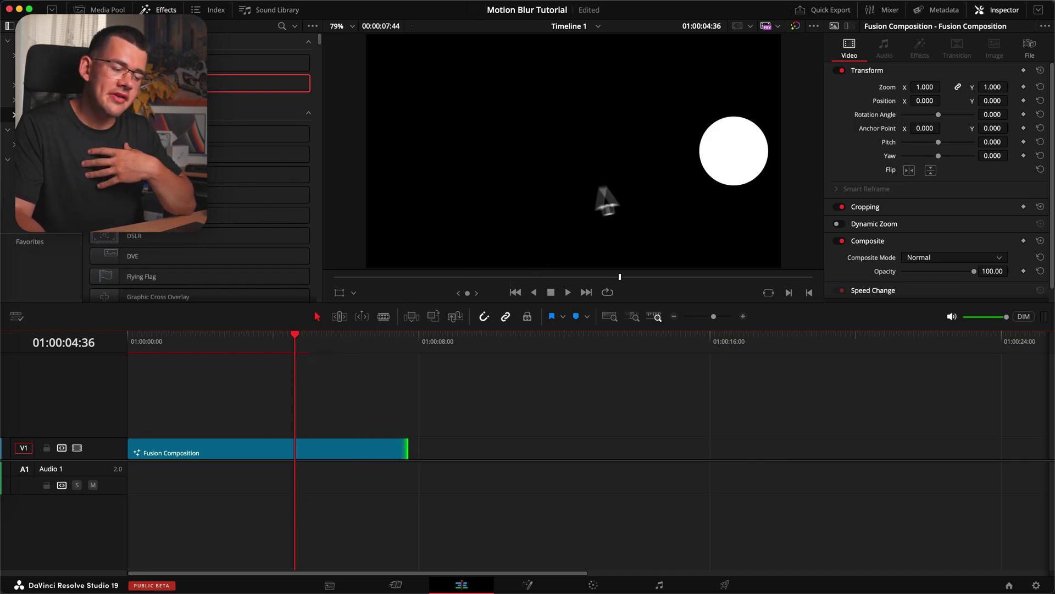
{"action": "left_click_drag", "start_coordinate": [291, 338], "coordinate": [124, 352]}
{"action": "key", "text": "space"}
{"action": "key", "text": "space"}
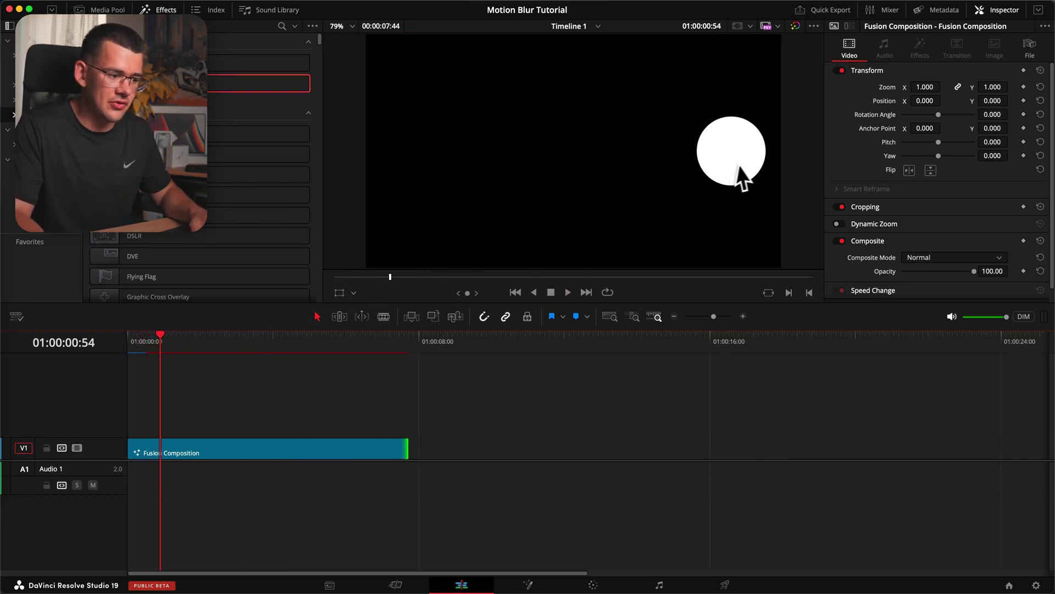
- Play the rest of the lengthened clip from about 01:00:04:30, then return to Fusion
{"action": "left_click", "coordinate": [166, 338]}
{"action": "left_click_drag", "start_coordinate": [147, 360], "coordinate": [287, 360]}
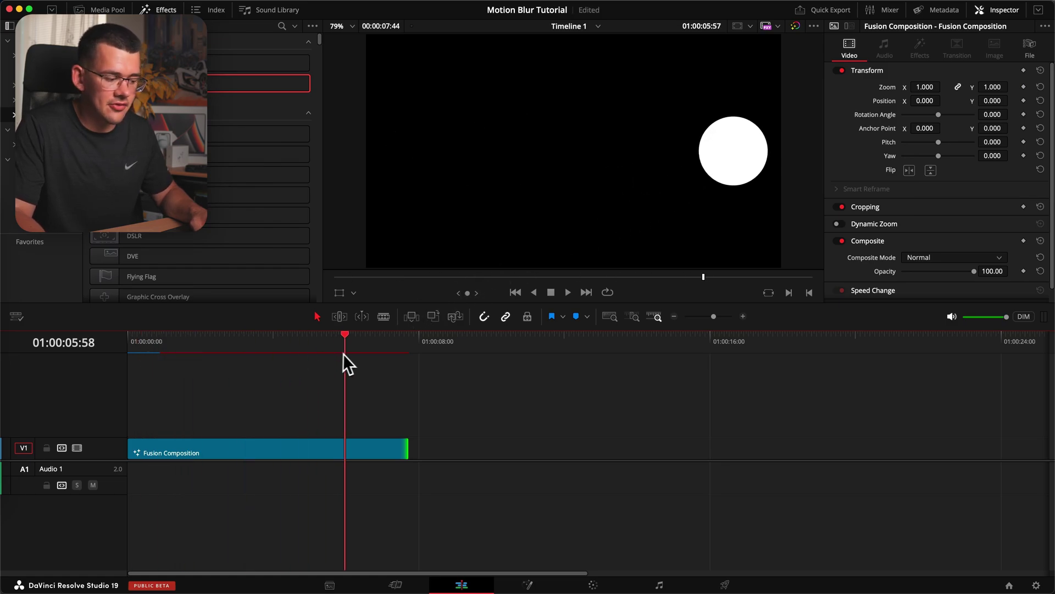
{"action": "key", "text": "space"}
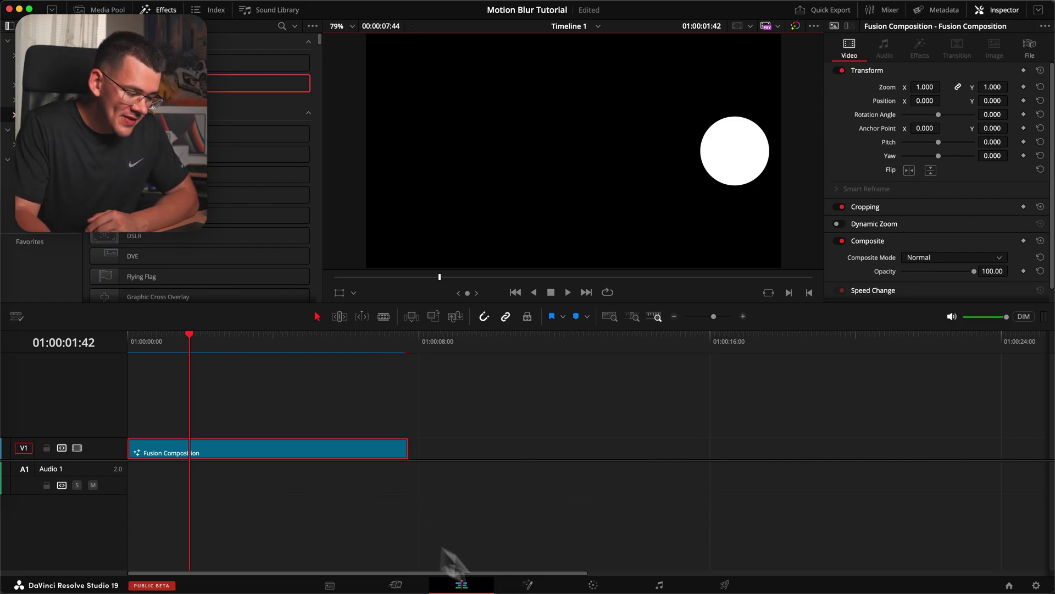
{"action": "left_click", "coordinate": [538, 588]}
- On Transform1, keyframe Motion Blur at frame 100 and turn it on at frame 101
{"action": "left_click", "coordinate": [300, 507]}
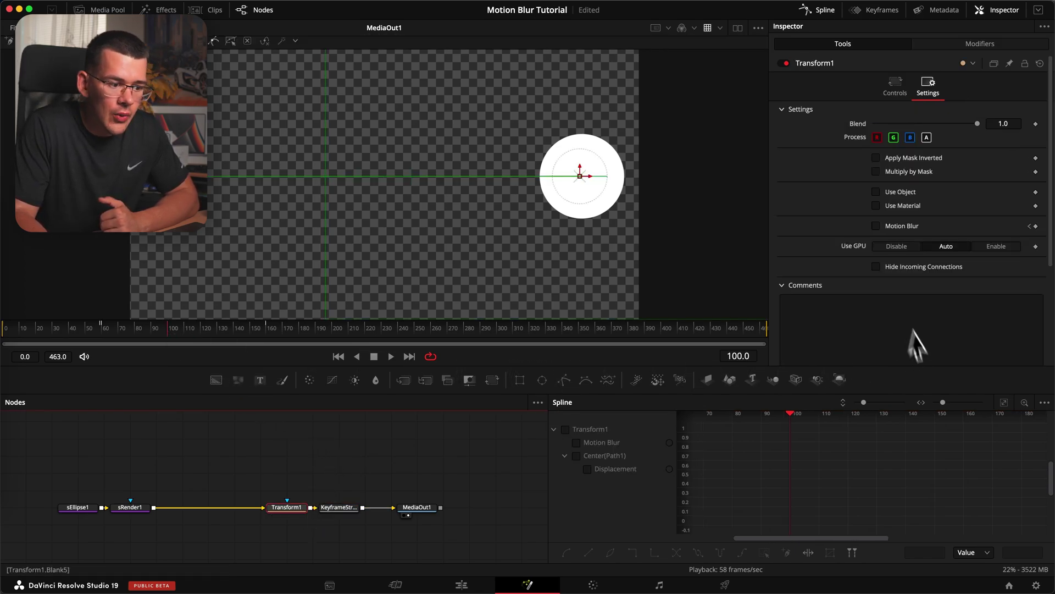
{"action": "left_click", "coordinate": [1036, 226]}
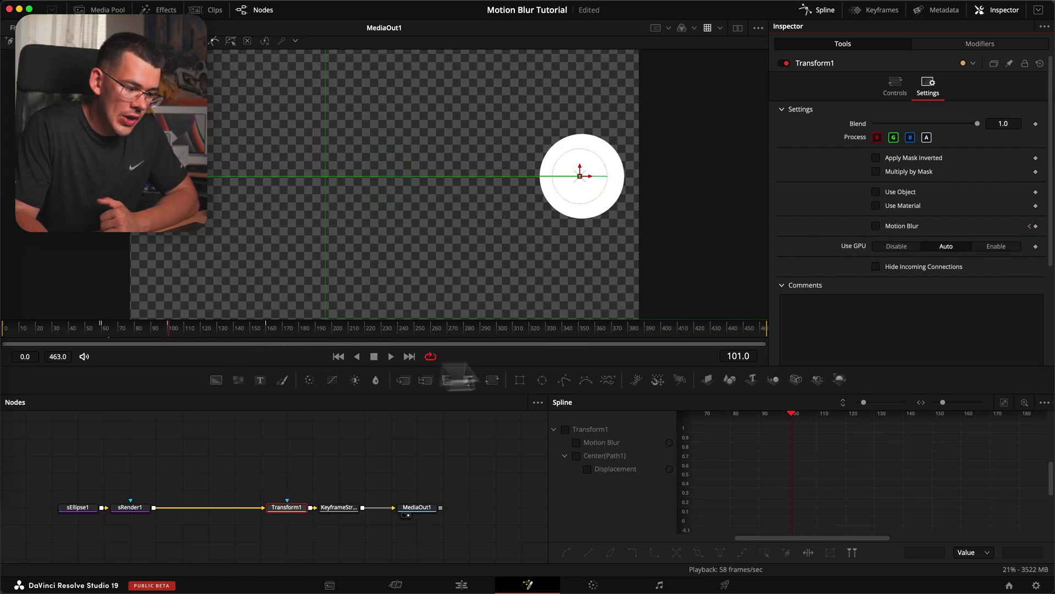
{"action": "left_click", "coordinate": [877, 226]}
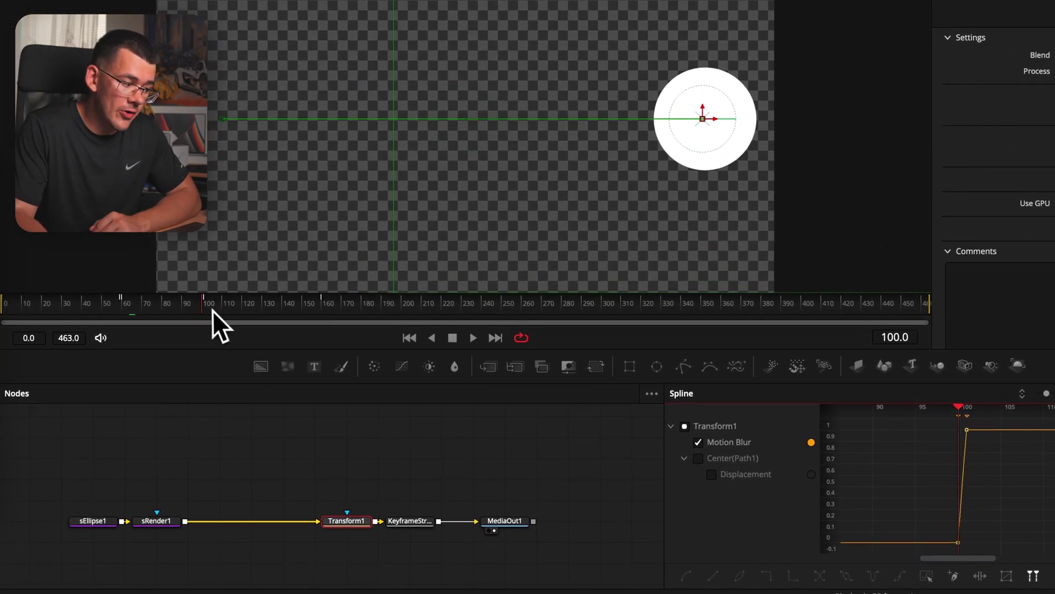
{"action": "left_click", "coordinate": [168, 323]}
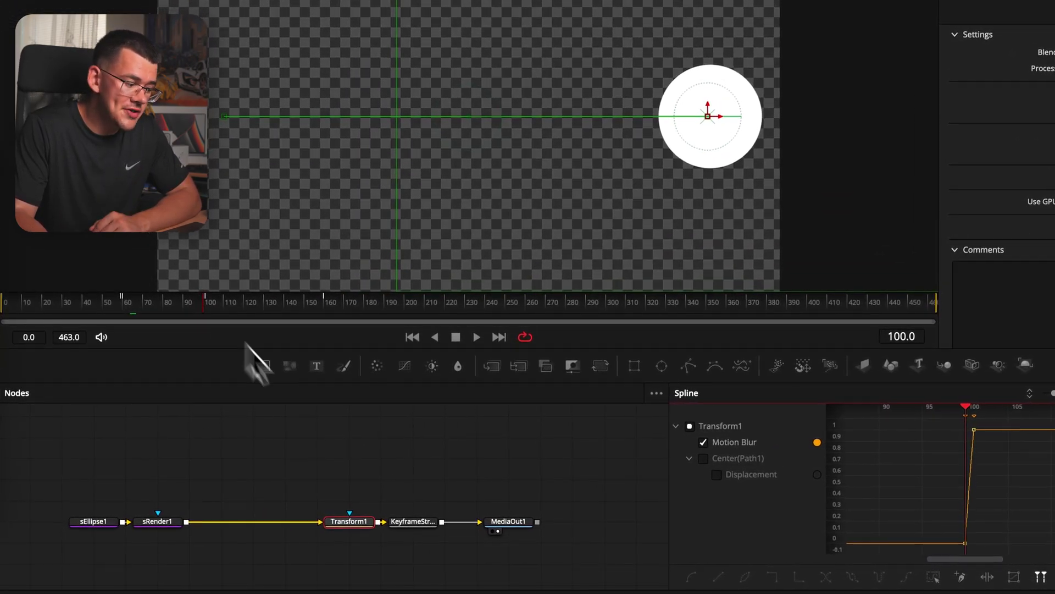
{"action": "left_click", "coordinate": [414, 521]}
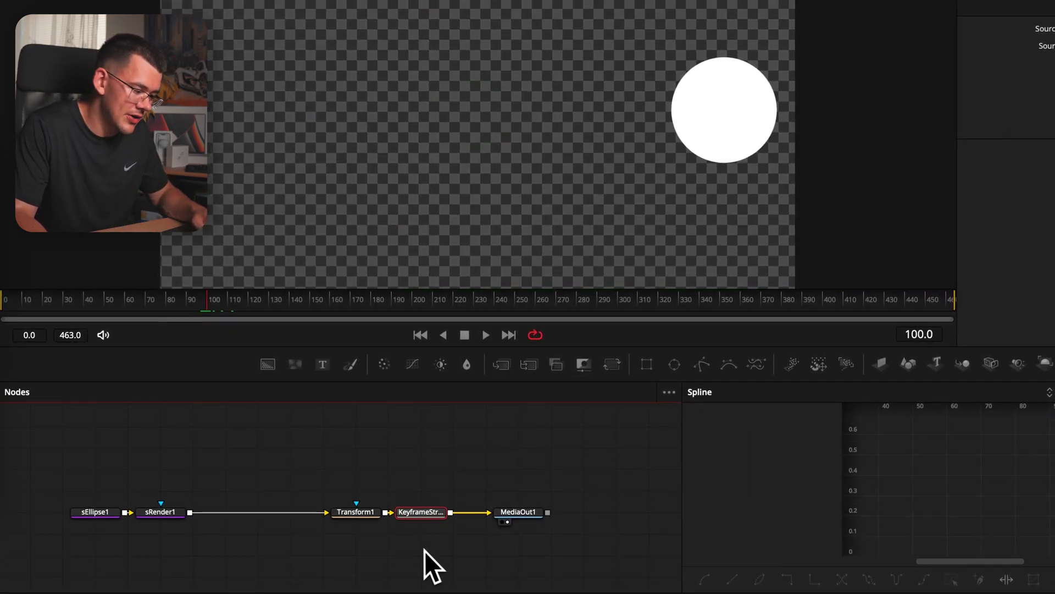
{"action": "scroll", "coordinate": [425, 551], "scroll_direction": "up", "scroll_amount": 3}
{"action": "left_click", "coordinate": [278, 500]}
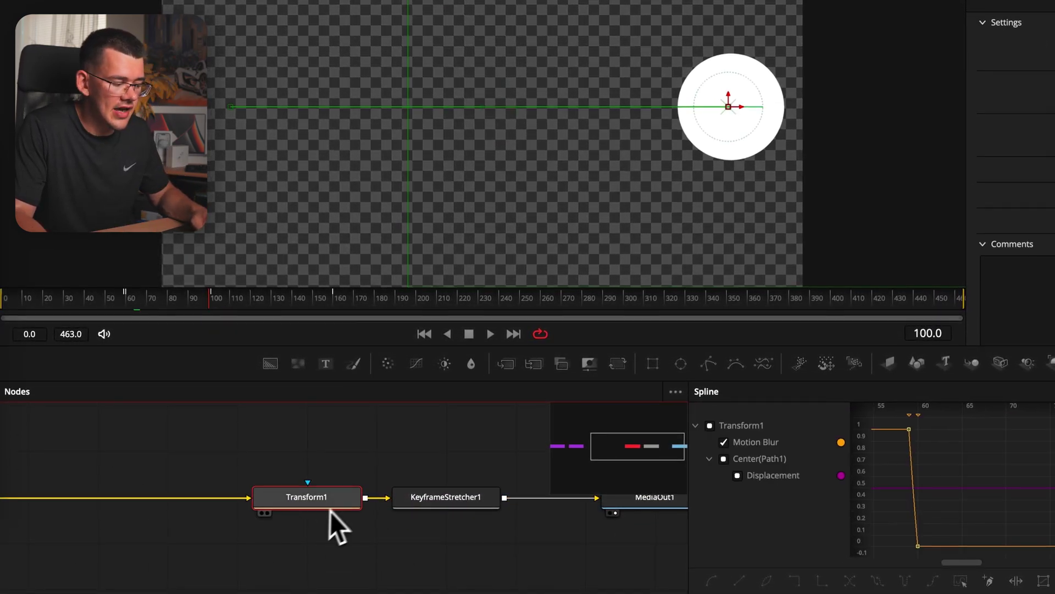
{"action": "left_click", "coordinate": [471, 498]}
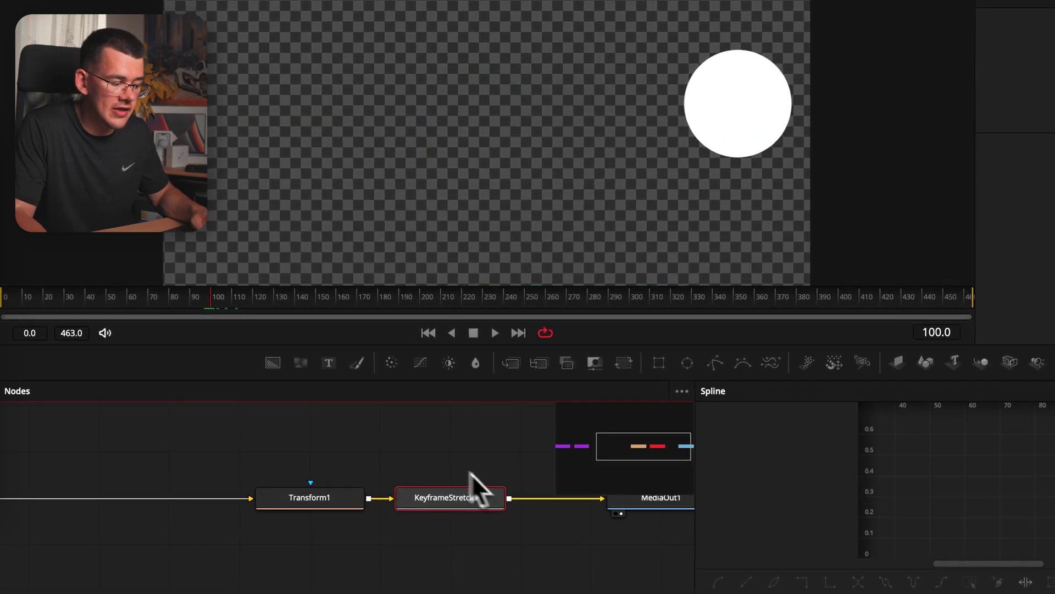
{"action": "left_click_drag", "start_coordinate": [203, 315], "coordinate": [941, 299]}
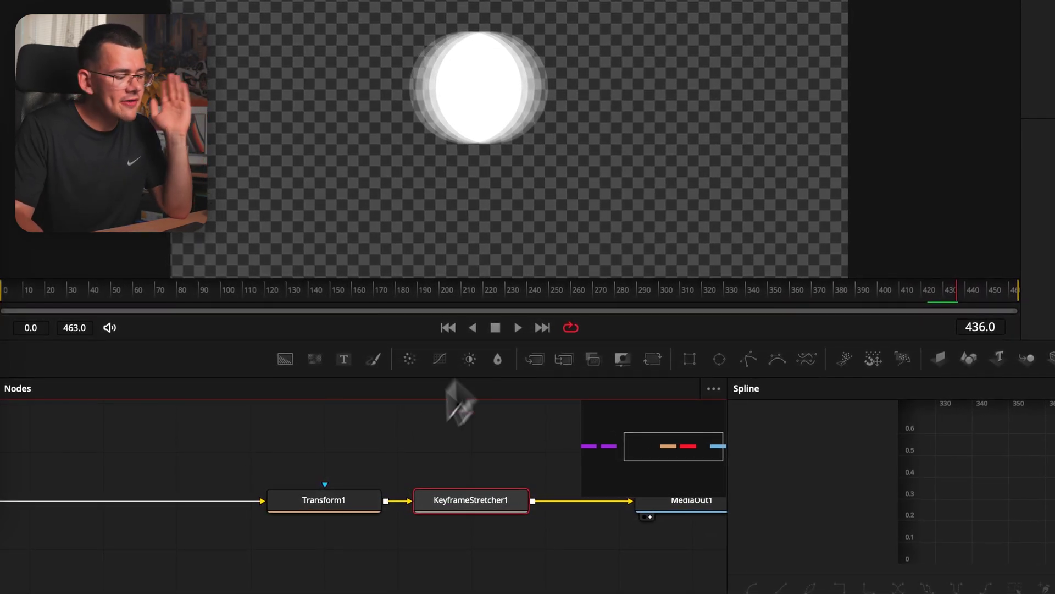
{"action": "left_click", "coordinate": [311, 507]}
{"action": "left_click_drag", "start_coordinate": [236, 291], "coordinate": [252, 291]}
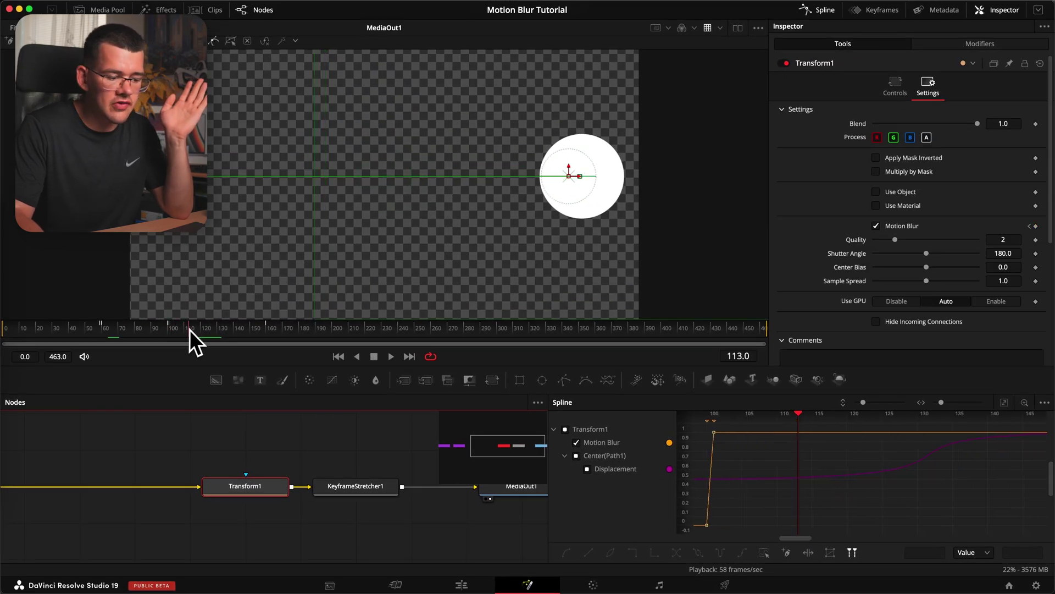
{"action": "left_click_drag", "start_coordinate": [190, 330], "coordinate": [267, 343]}
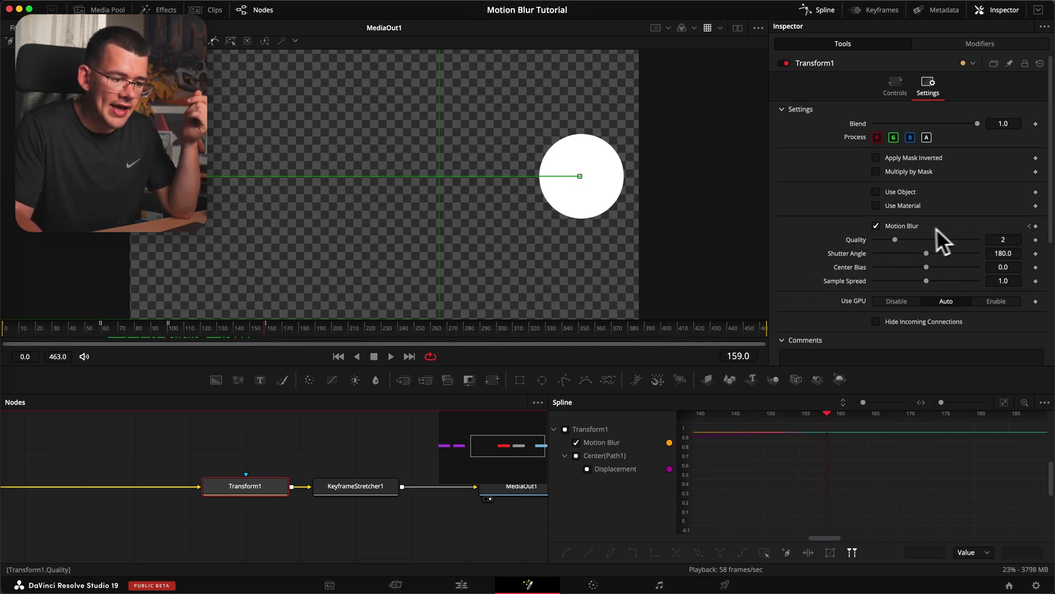
- Keyframe Transform1's Motion Blur at frame 159, turn it off at 160, and scrub to verify
{"action": "left_click", "coordinate": [1036, 226]}
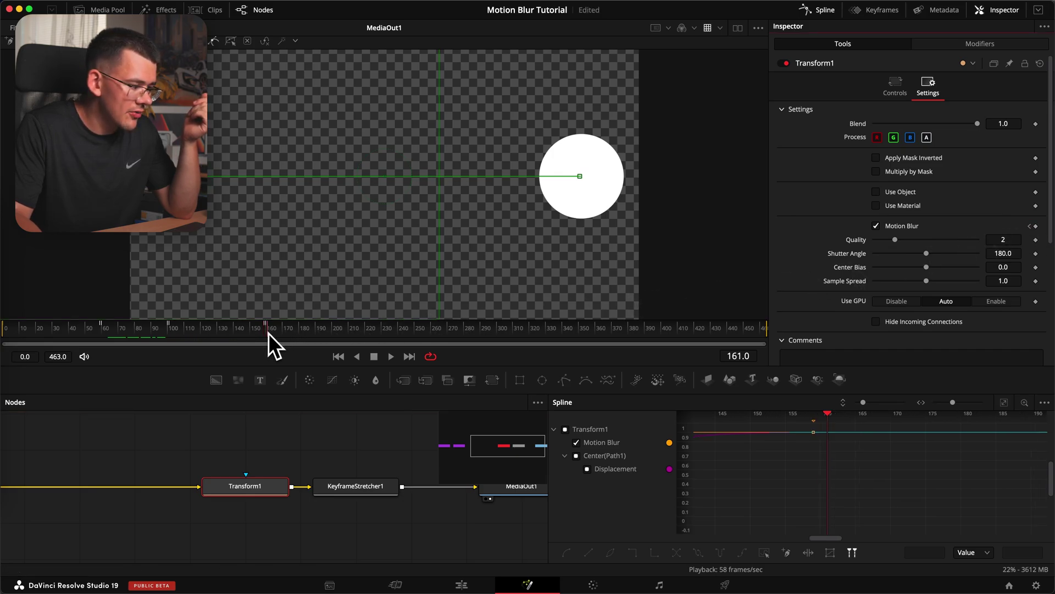
{"action": "left_click", "coordinate": [876, 226]}
{"action": "left_click_drag", "start_coordinate": [829, 422], "coordinate": [901, 423]}
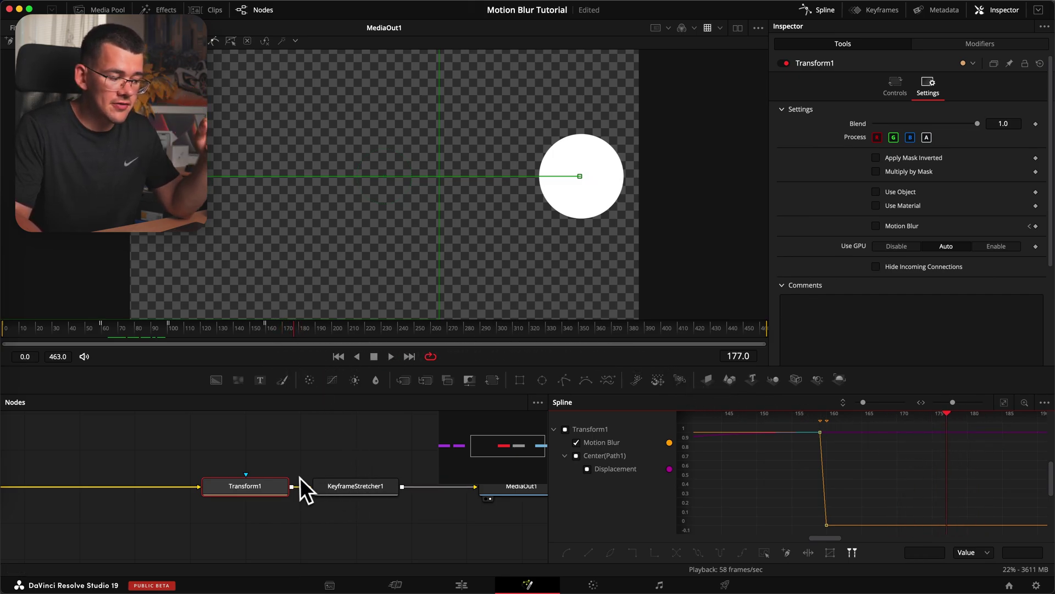
{"action": "left_click_drag", "start_coordinate": [232, 345], "coordinate": [724, 329]}
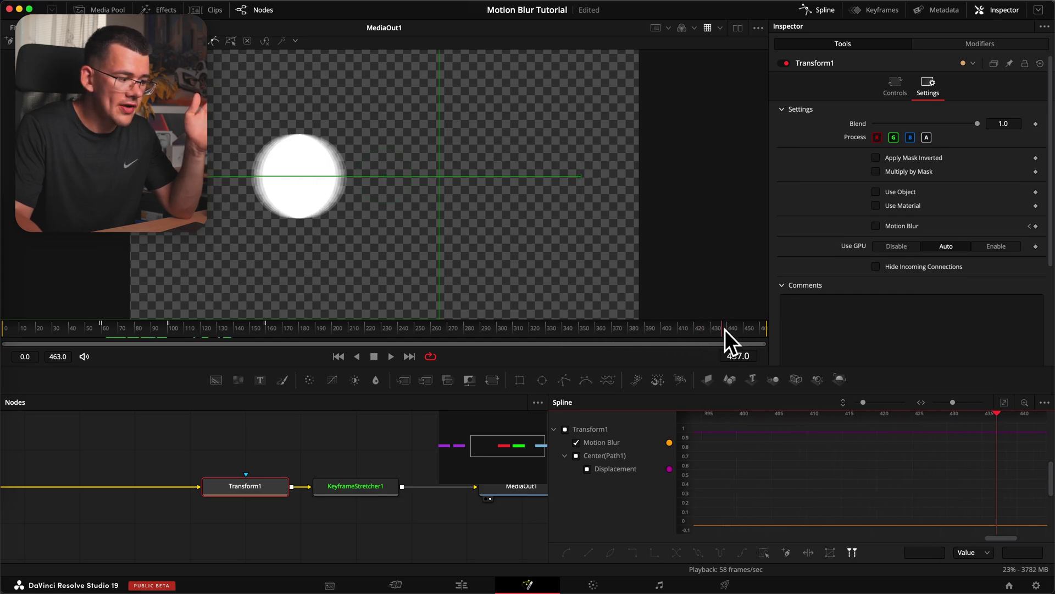